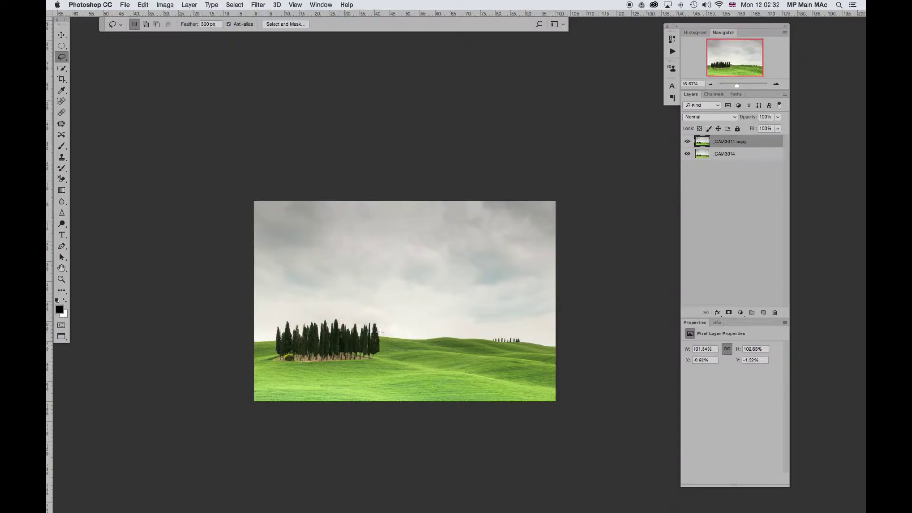
Add a Curves adjustment layer and nudge its white and black point sliders inward
left_click(740, 312)
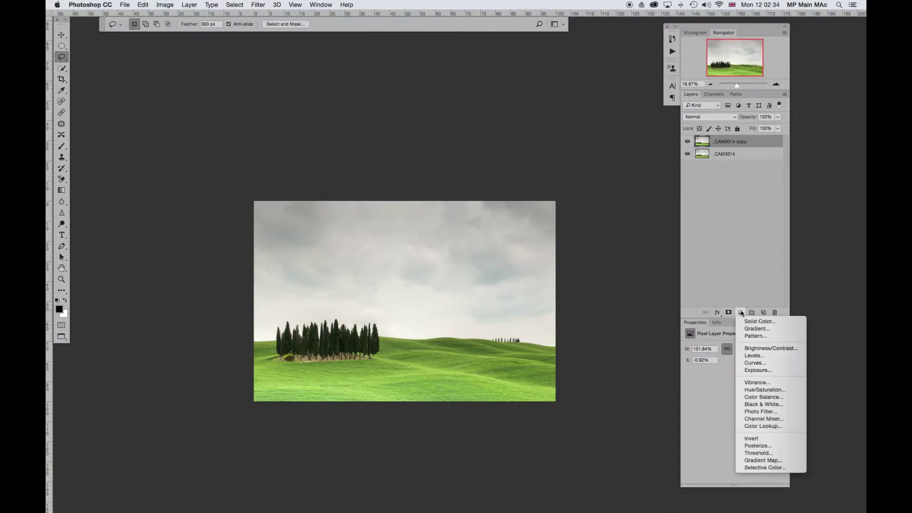
left_click(751, 362)
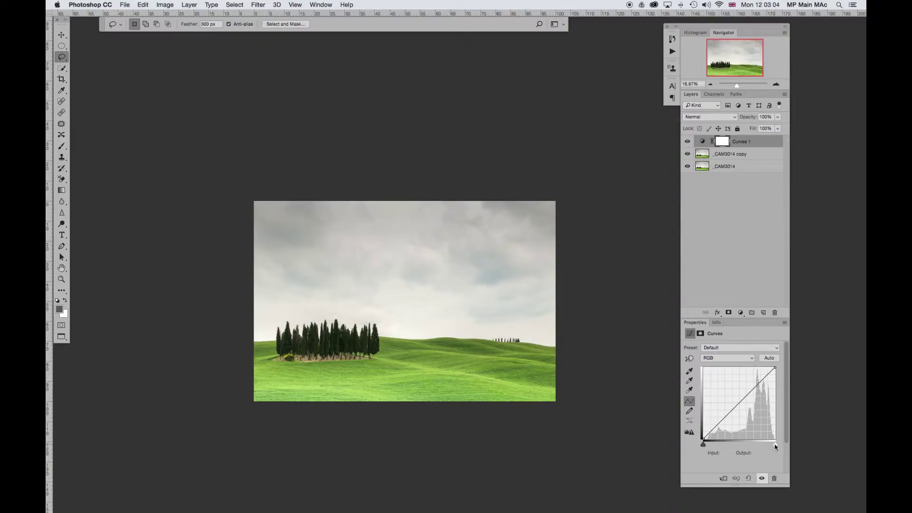
left_click(775, 446)
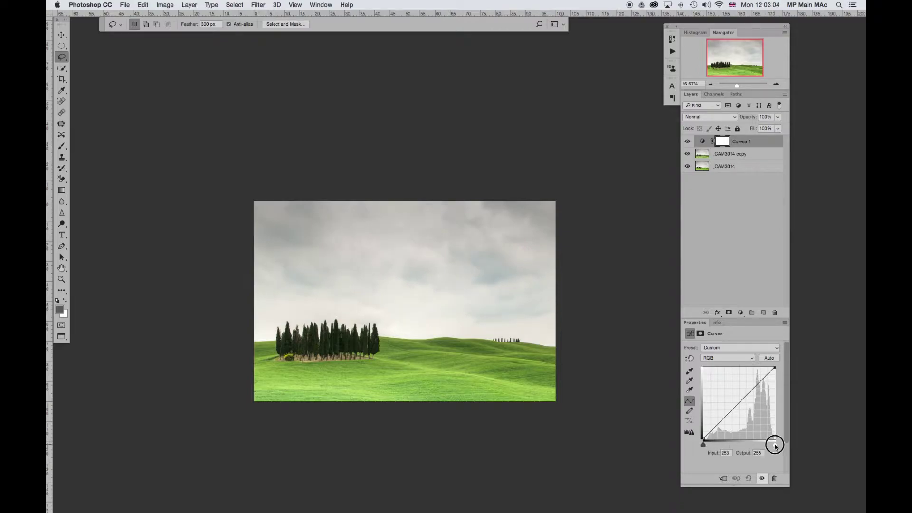
left_click(704, 444)
Sample tones from the trees, green field and grassy hill as Curves 1 points, then pick midtone and highlight points
left_click(689, 359)
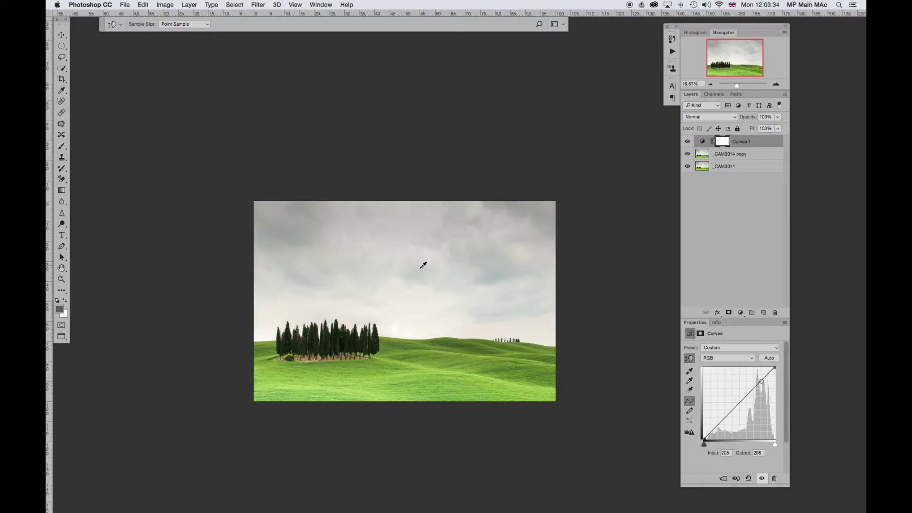
left_click(311, 341)
left_click(411, 378)
left_click(446, 385)
scroll(486, 389, "up", 1)
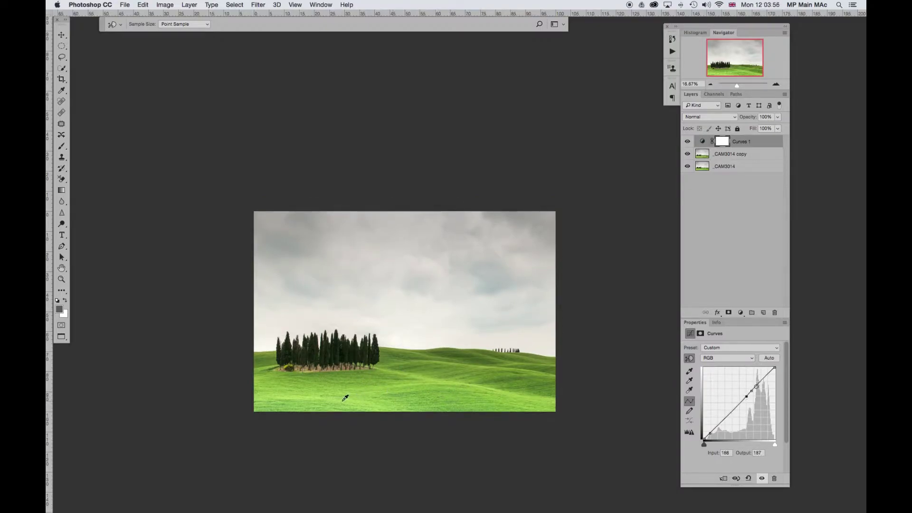
left_click(346, 398)
left_click(729, 411)
left_click(764, 376)
Delete the Curves 1 adjustment layer and show the Lasso tool variants
left_click(774, 478)
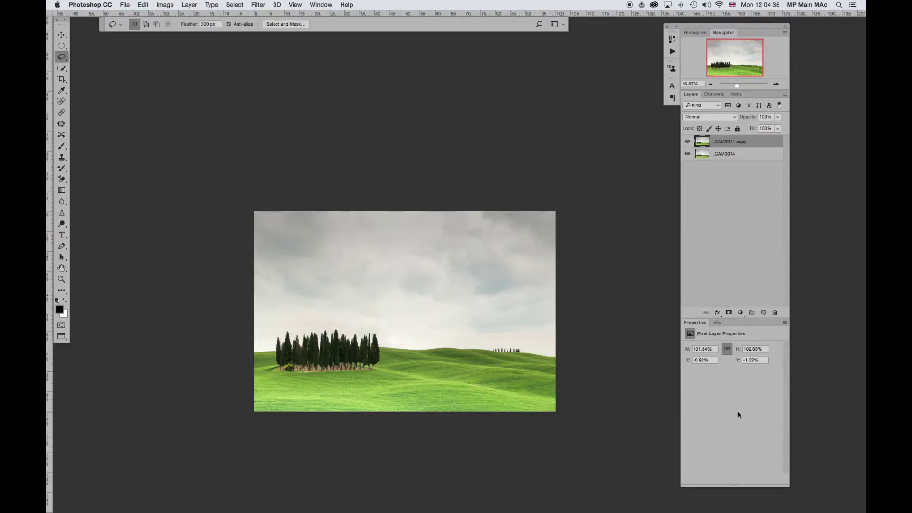
right_click(66, 61)
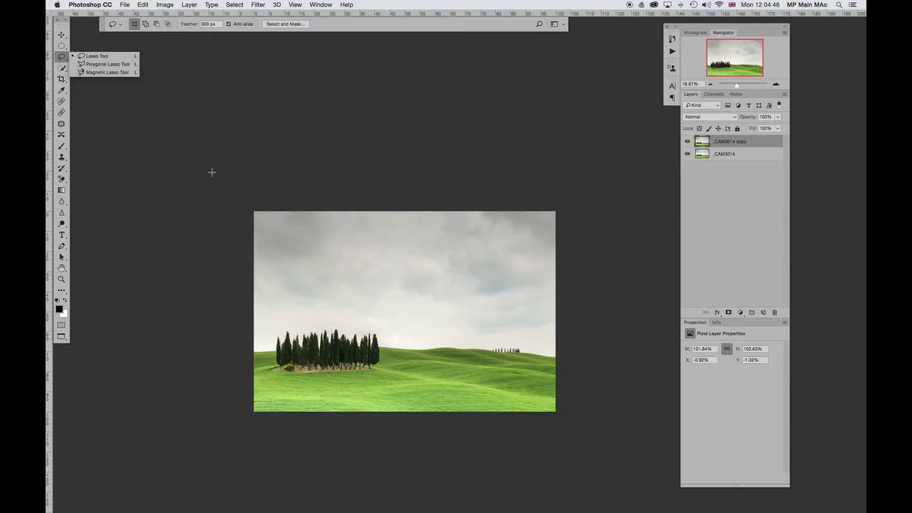
Lasso the upper-left sky and add a masked Curves layer with raised midtones
mouse_move(202, 169)
left_mouse_down()
mouse_move(297, 161)
mouse_move(347, 180)
mouse_move(332, 245)
mouse_move(306, 261)
mouse_move(236, 268)
mouse_move(171, 192)
mouse_move(235, 153)
left_mouse_up()
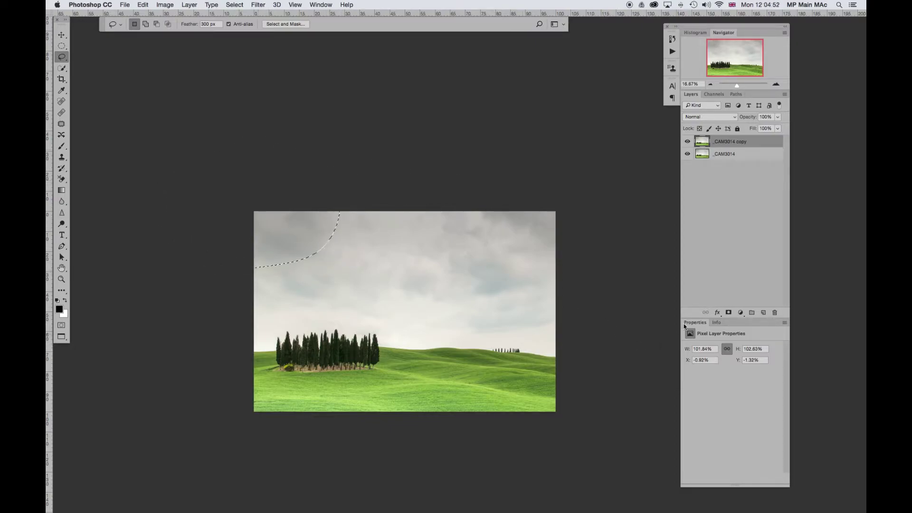
left_click(740, 312)
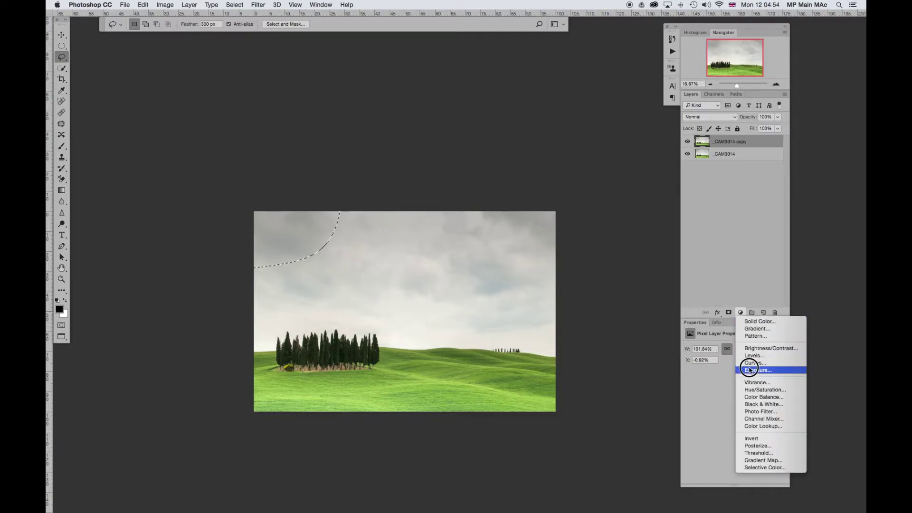
left_click(749, 362)
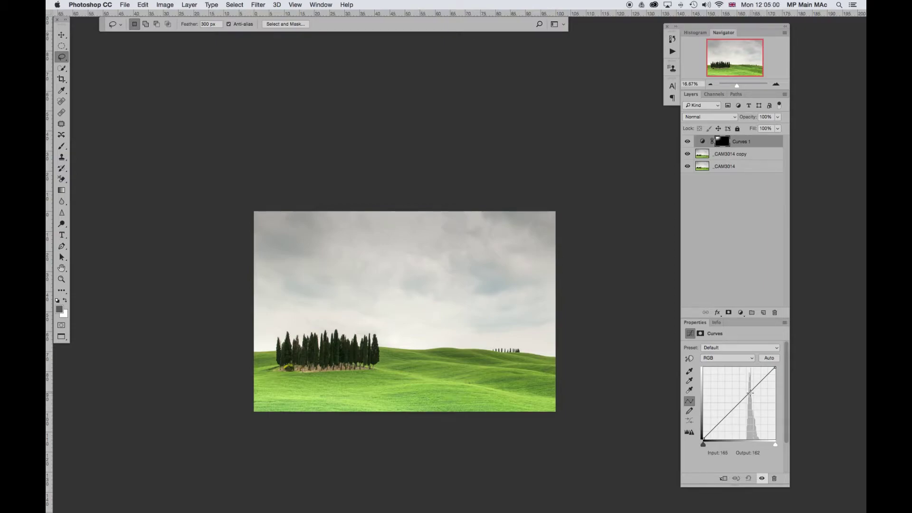
left_click_drag(749, 393, 748, 385)
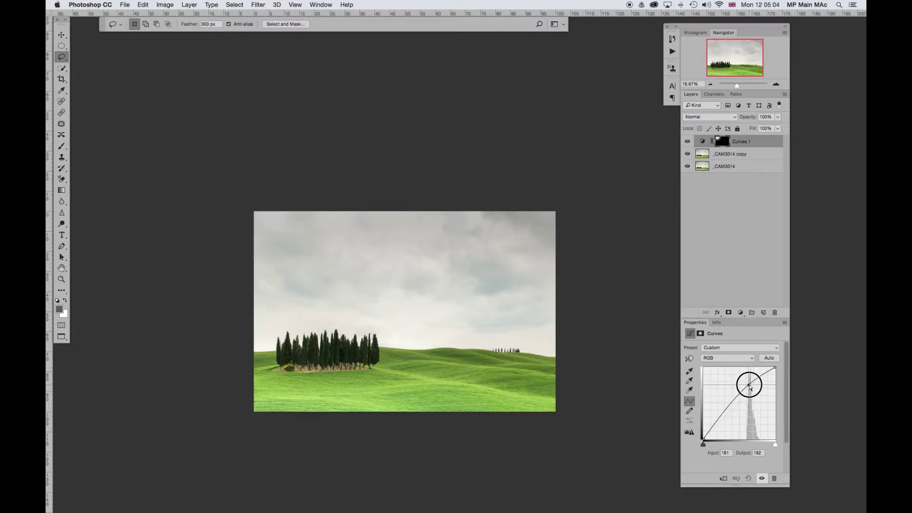
Toggle the curve's visibility to compare, then lower its point slightly
left_click(762, 478)
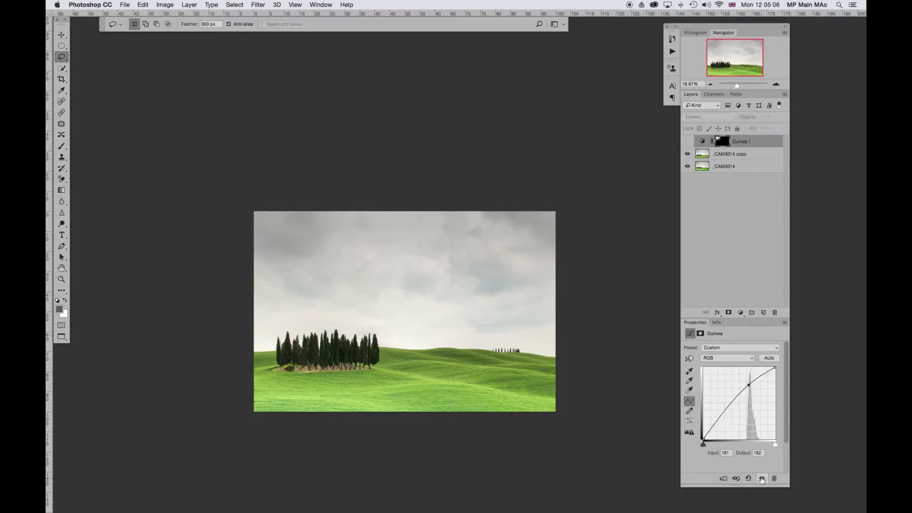
left_click(762, 479)
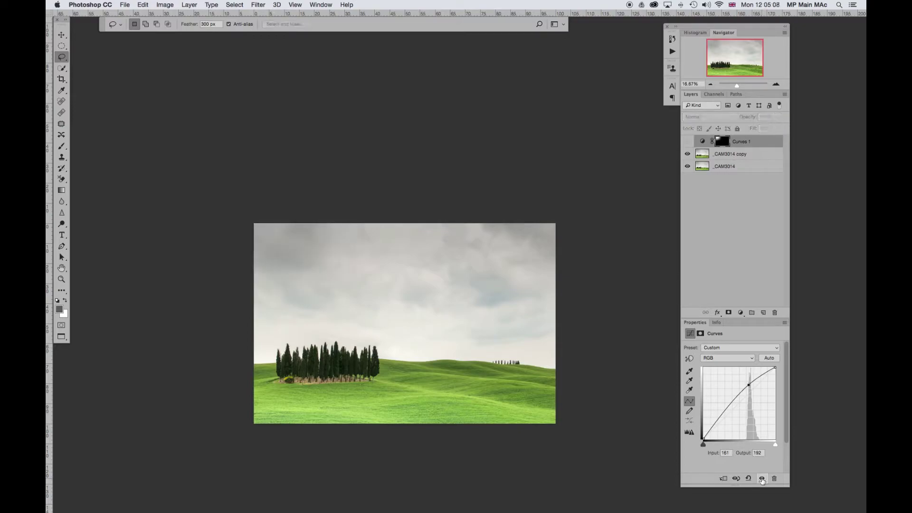
left_click(762, 479)
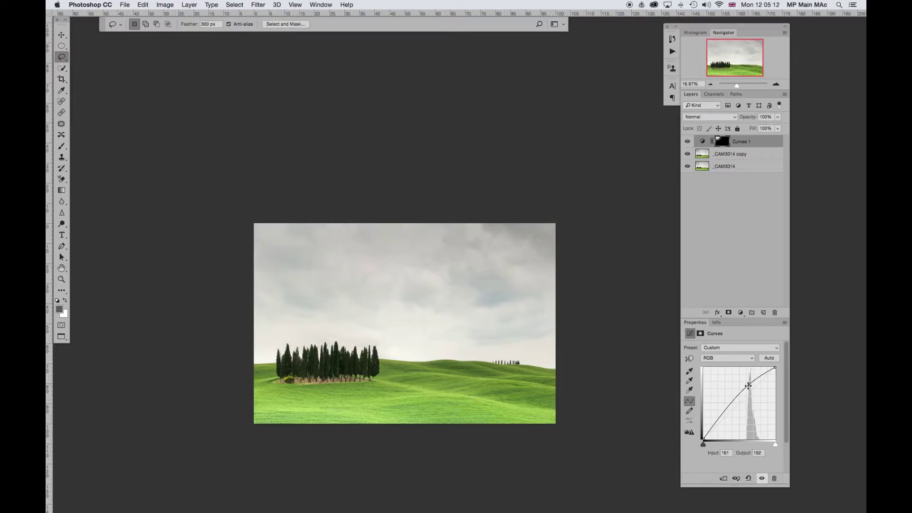
left_click_drag(748, 385, 748, 387)
Mask a Curves 2 layer to the upper-right sky with raised midtones, and lower Curves 1's point
left_click_drag(467, 191, 523, 258)
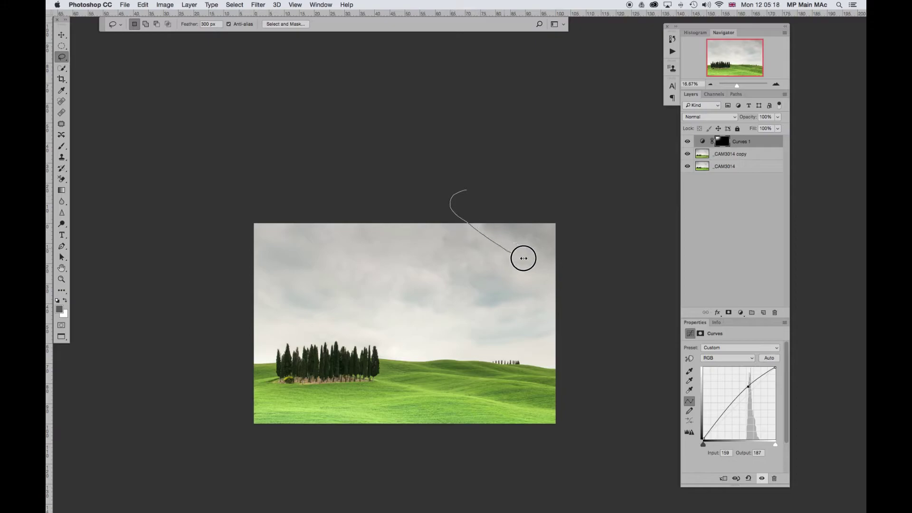
left_click_drag(524, 258, 449, 207)
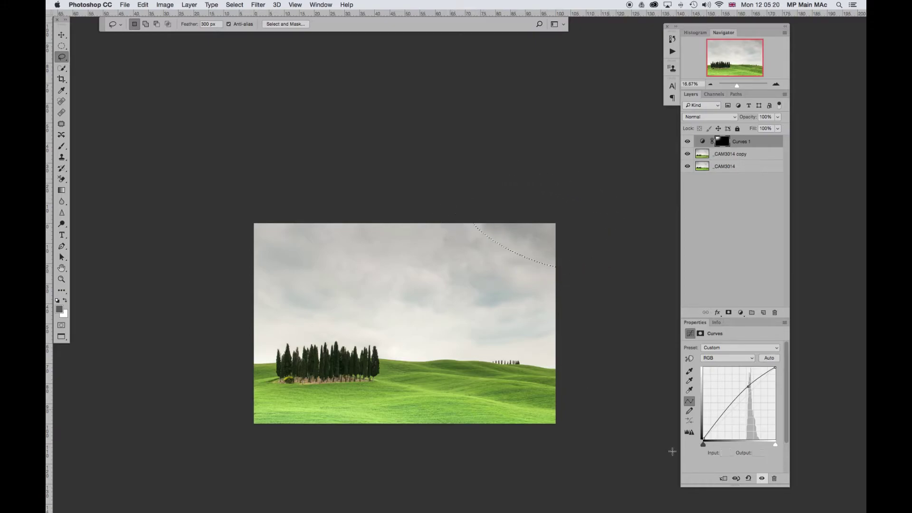
left_click(740, 312)
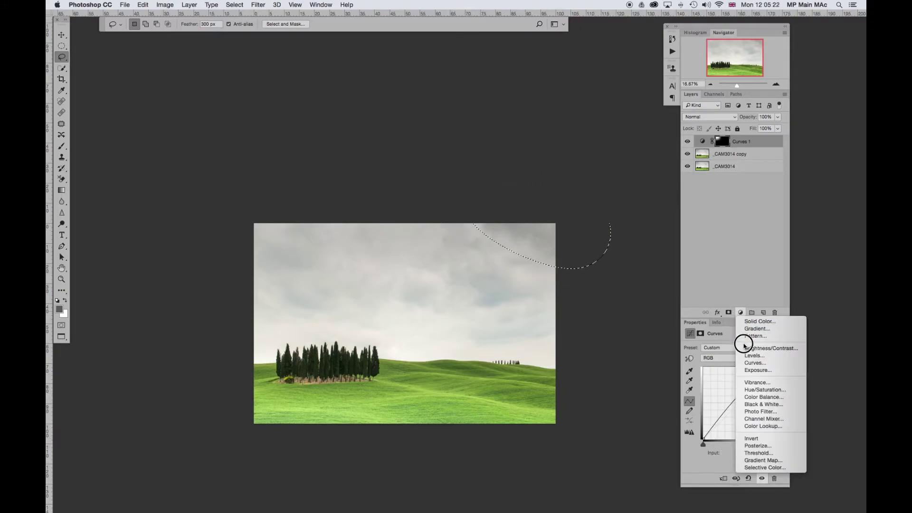
left_click(748, 363)
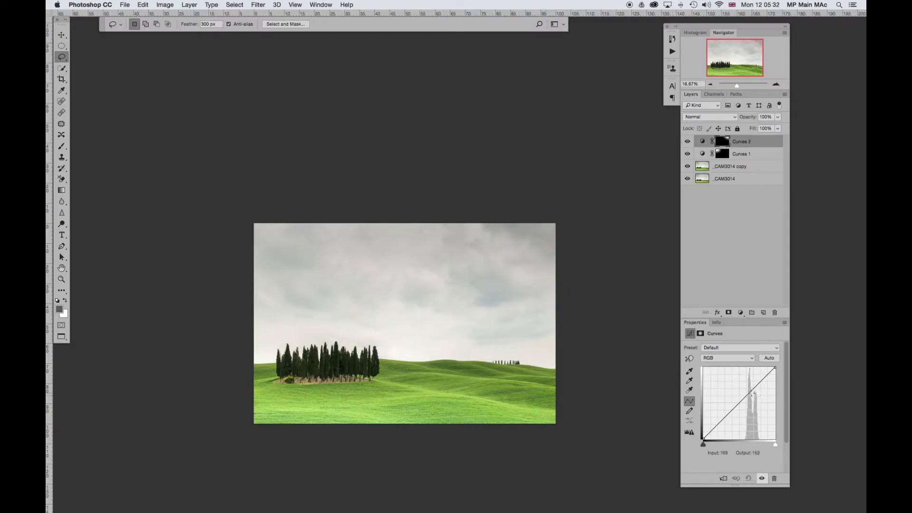
left_click_drag(749, 391, 750, 386)
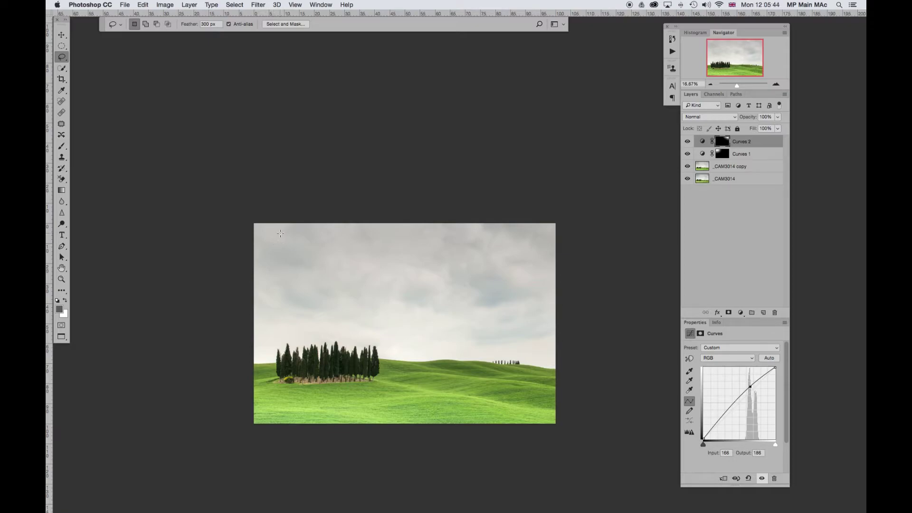
left_click(704, 154)
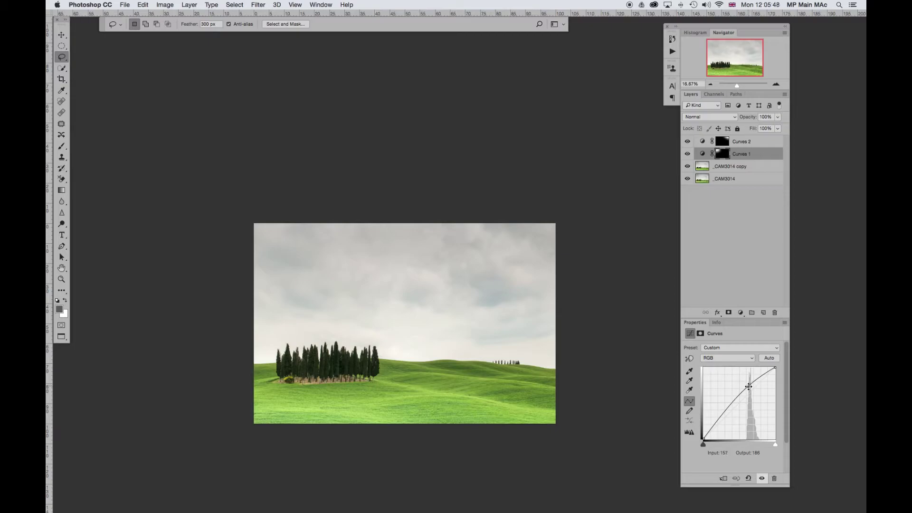
left_click_drag(748, 386, 748, 391)
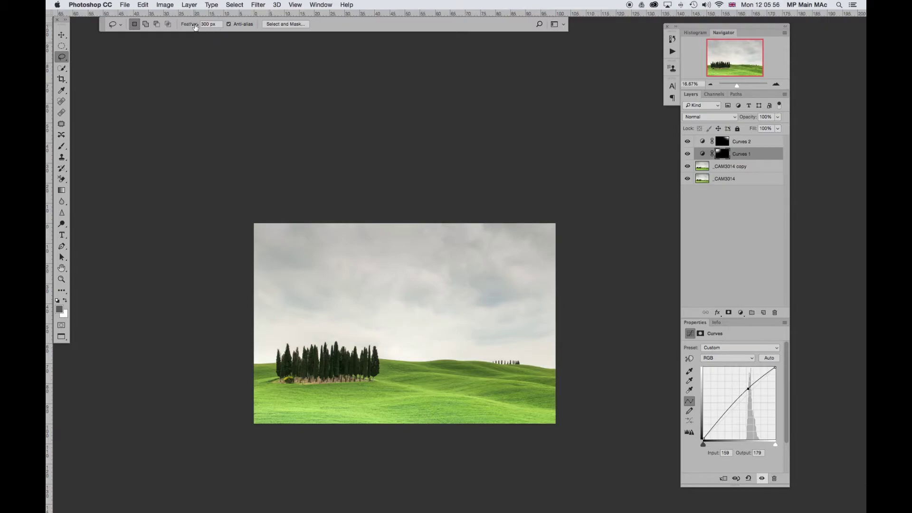
Set the Lasso feather to 115 px, select an area, and add a darkening Curves 3 layer
left_click_drag(191, 26, 113, 29)
mouse_move(226, 193)
left_mouse_down()
mouse_move(294, 219)
mouse_move(270, 247)
mouse_move(206, 250)
mouse_move(229, 152)
mouse_move(226, 191)
left_mouse_up()
left_click(741, 317)
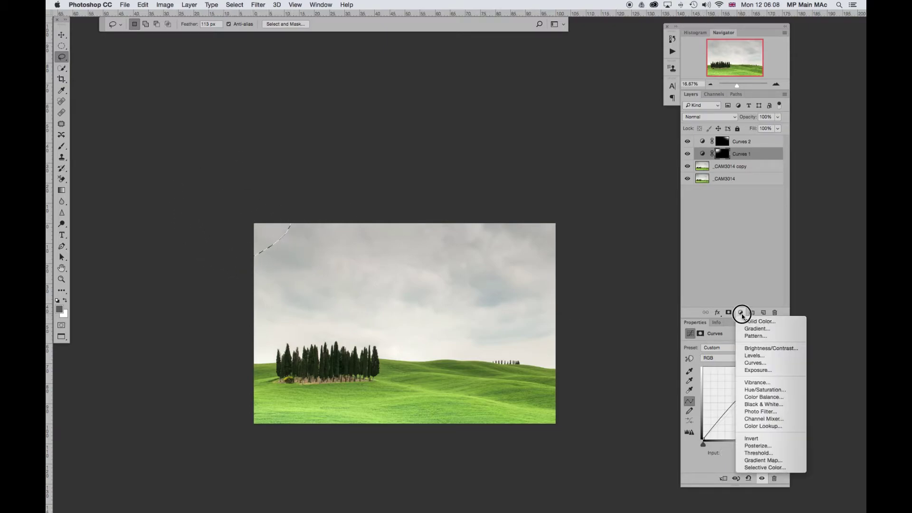
left_click(737, 364)
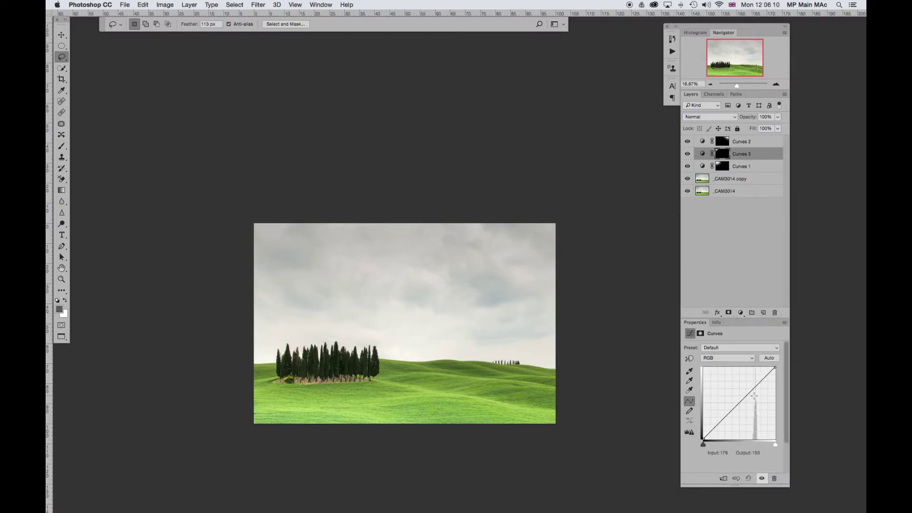
left_click_drag(751, 394, 752, 396)
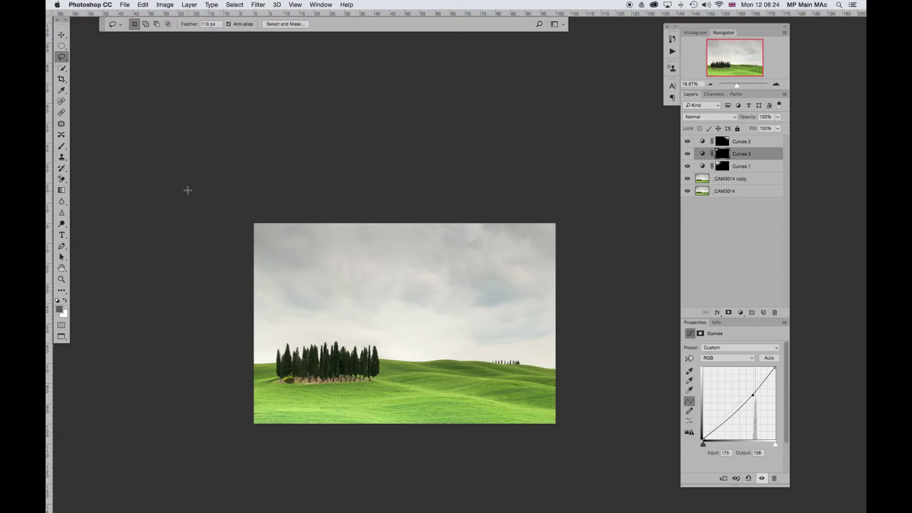
Lasso the sky above the hill line, nudge the selection, and add a Curves 4 layer
mouse_move(158, 171)
left_mouse_down()
mouse_move(434, 153)
mouse_move(613, 197)
mouse_move(607, 380)
mouse_move(436, 367)
mouse_move(254, 373)
mouse_move(147, 312)
mouse_move(173, 197)
mouse_move(214, 169)
left_mouse_up()
left_click_drag(378, 334, 379, 328)
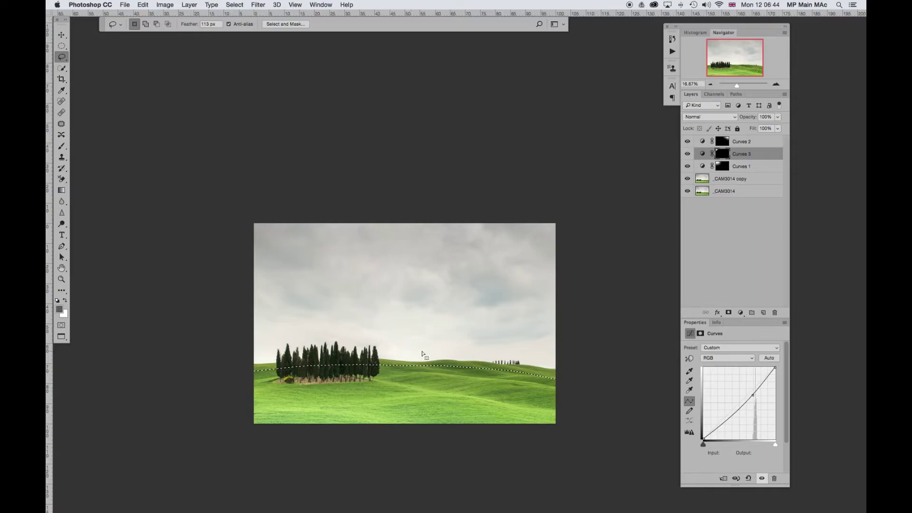
left_click(741, 313)
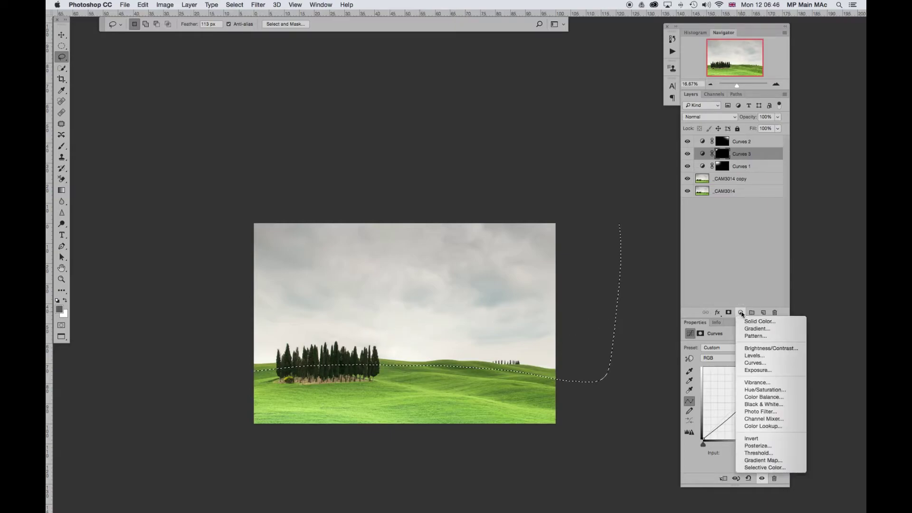
left_click(749, 363)
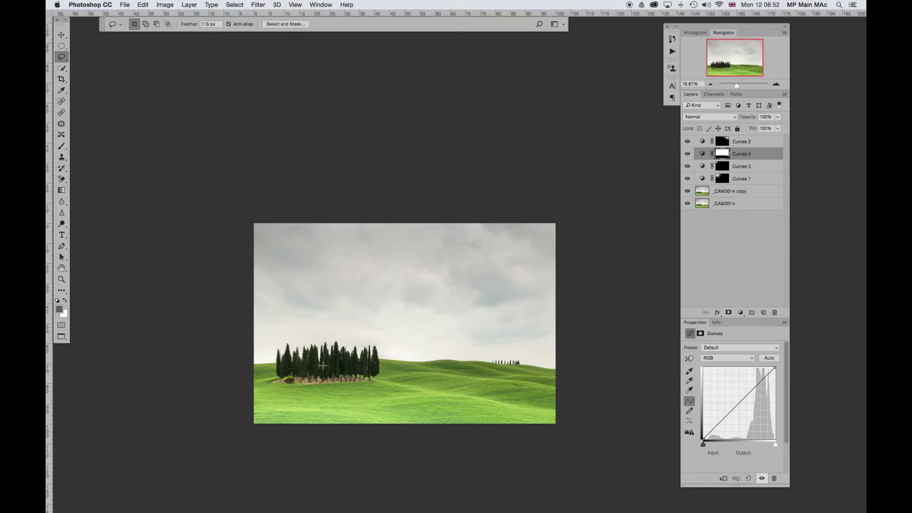
Sample two image tones onto Curves 4 and drag the sky point down to darken it
left_click(689, 358)
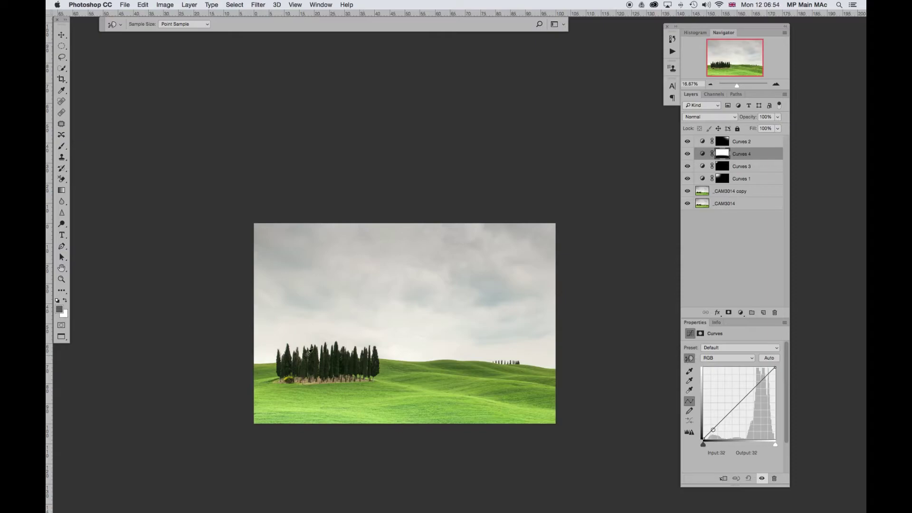
left_click(312, 362)
scroll(311, 362, "up", 1)
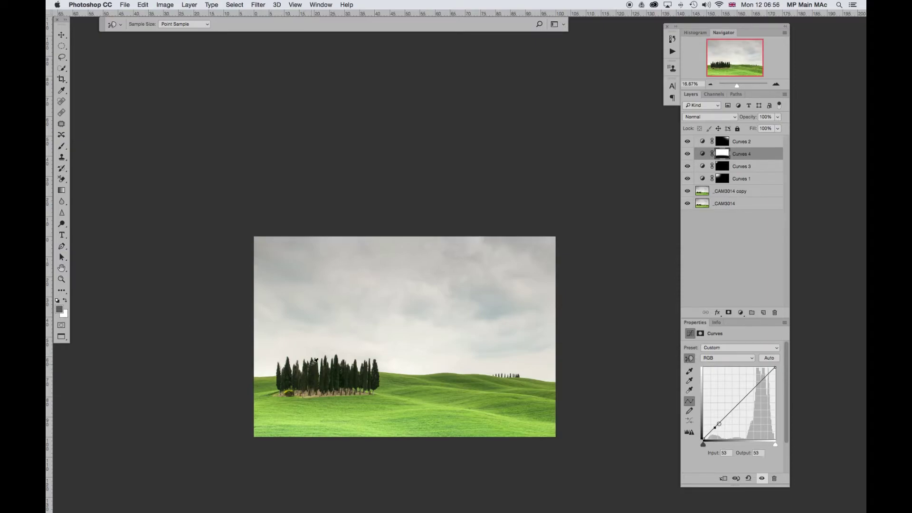
left_click(398, 373)
scroll(398, 373, "up", 1)
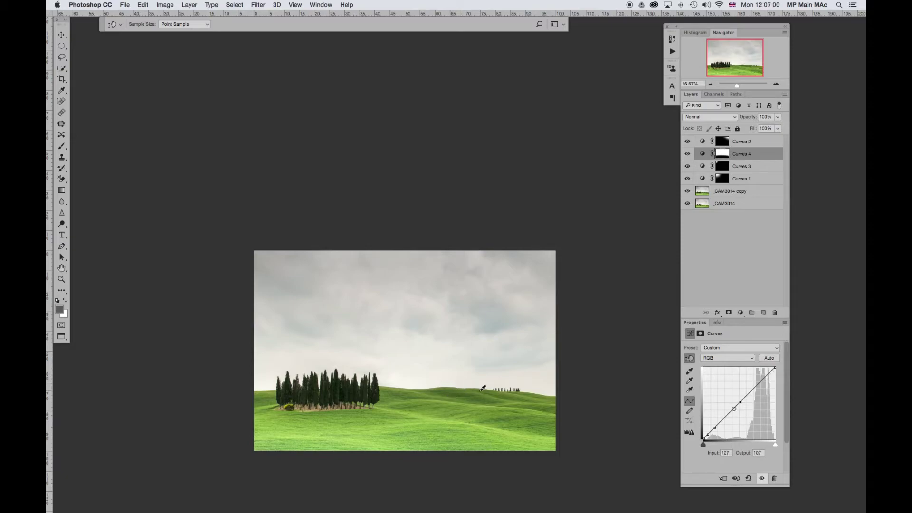
scroll(538, 392, "up", 1)
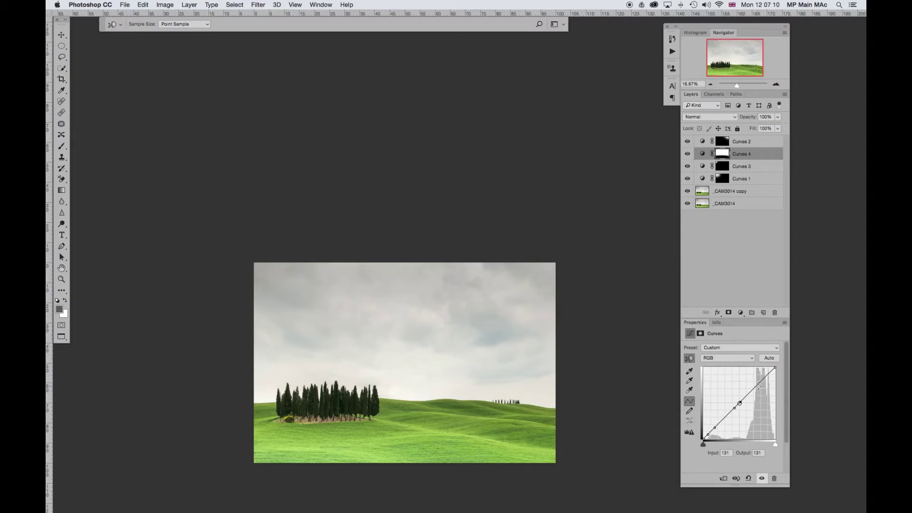
left_click_drag(757, 385, 758, 387)
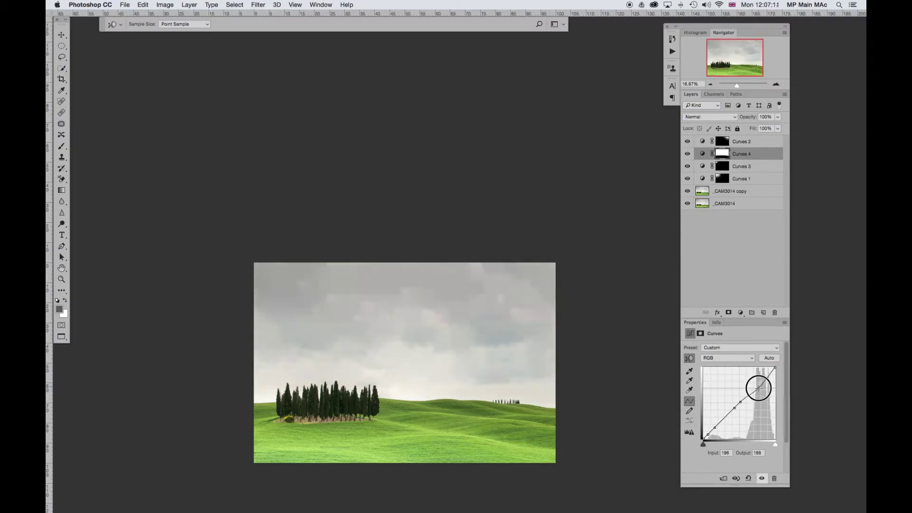
mouse_move(758, 388)
left_mouse_down()
mouse_move(758, 403)
mouse_move(759, 388)
left_mouse_up()
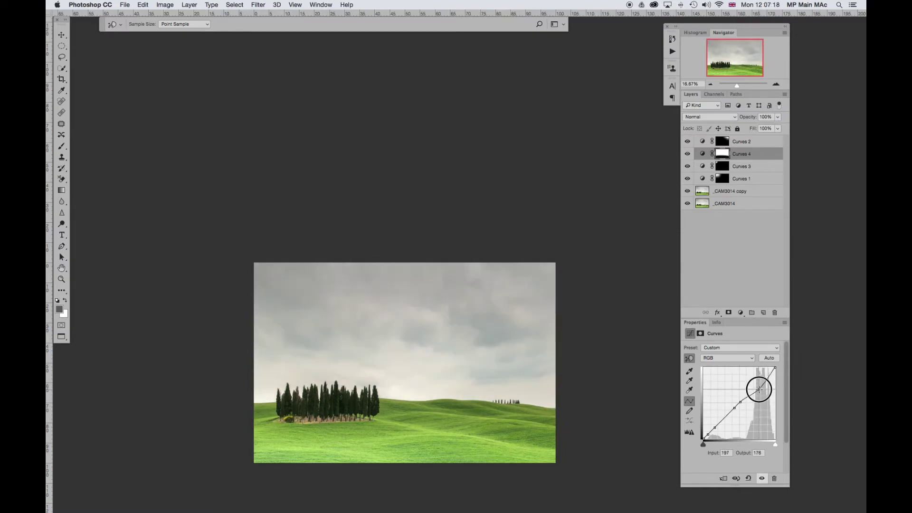
left_click_drag(759, 388, 759, 391)
Compare the image without the adjustment, then select Curves 2 with the Lasso tool active
left_click(762, 477)
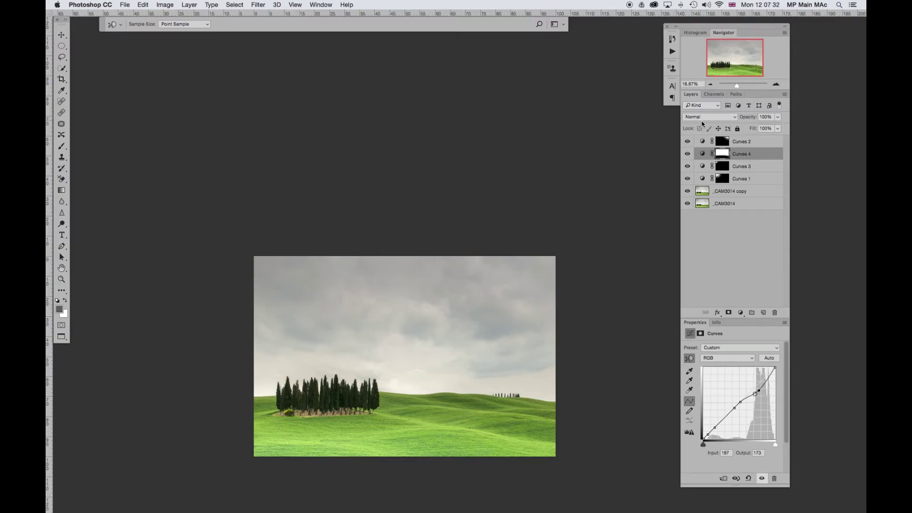
left_click(705, 142)
key("l")
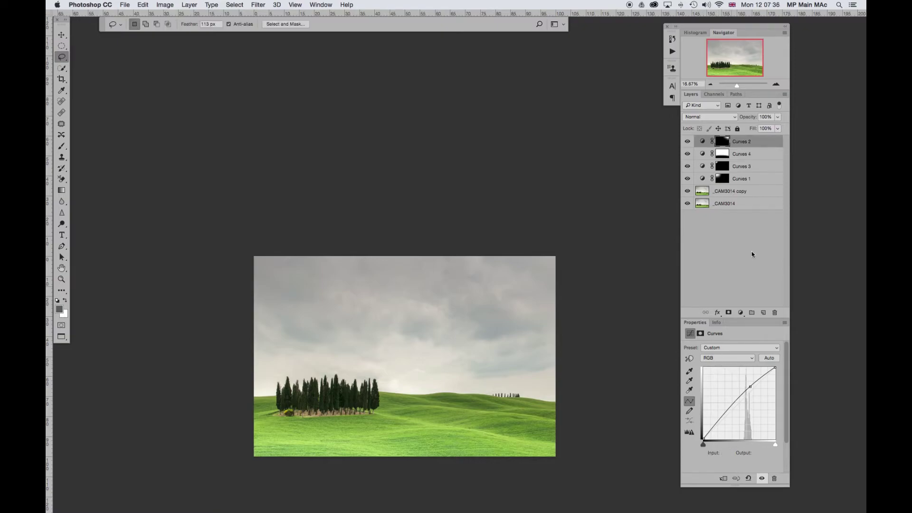
Unlink the Curves 4 mask, preview its Red, Green and Blue curves, then return to RGB
left_click(712, 154)
left_click(703, 158)
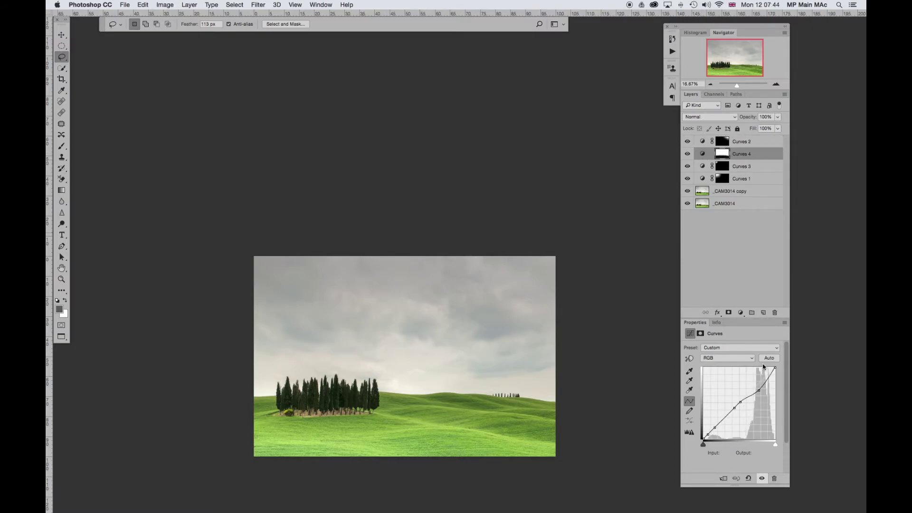
left_click(716, 358)
left_click(711, 364)
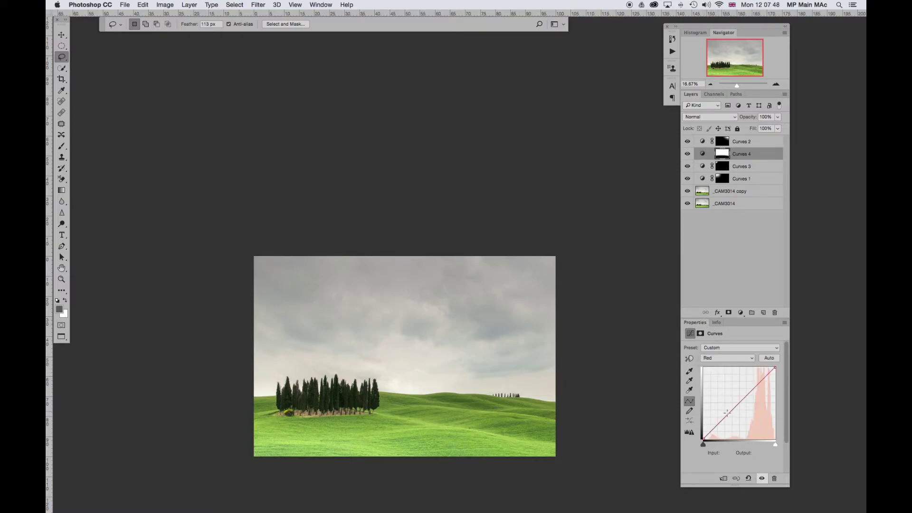
left_click(715, 359)
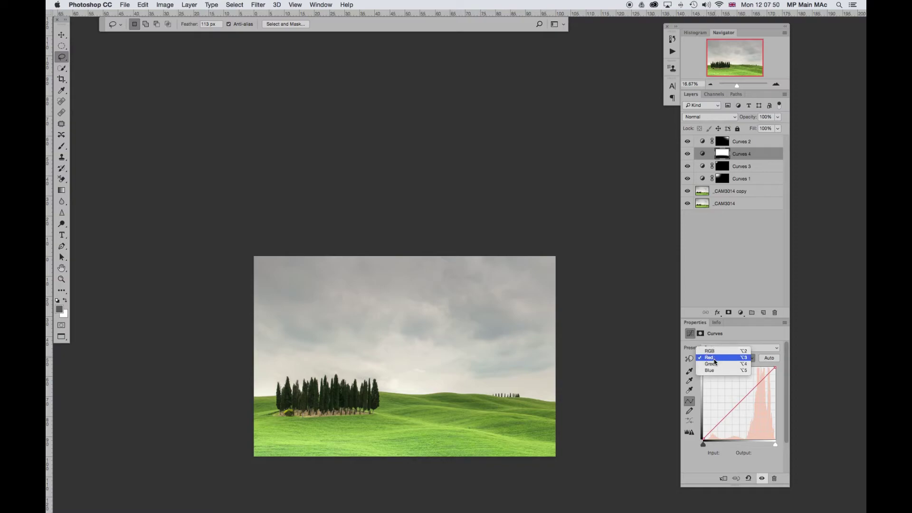
left_click(714, 367)
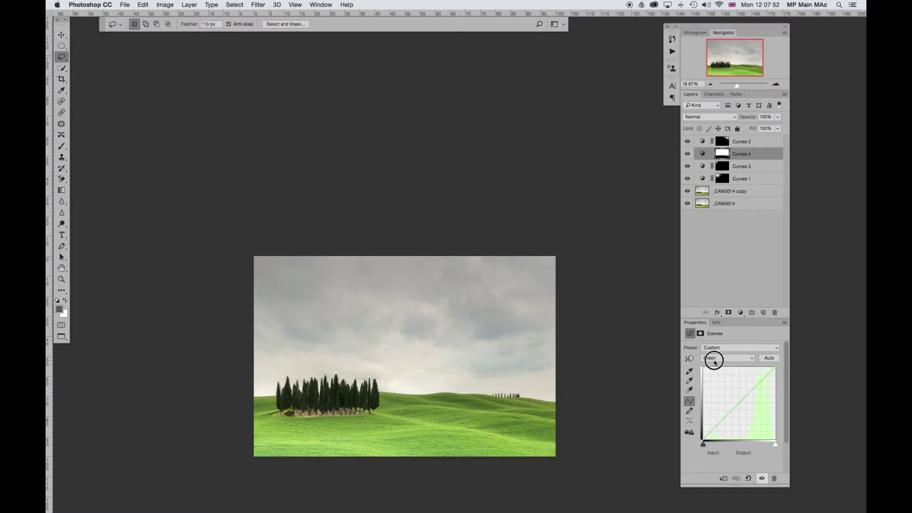
left_click(715, 358)
left_click(714, 367)
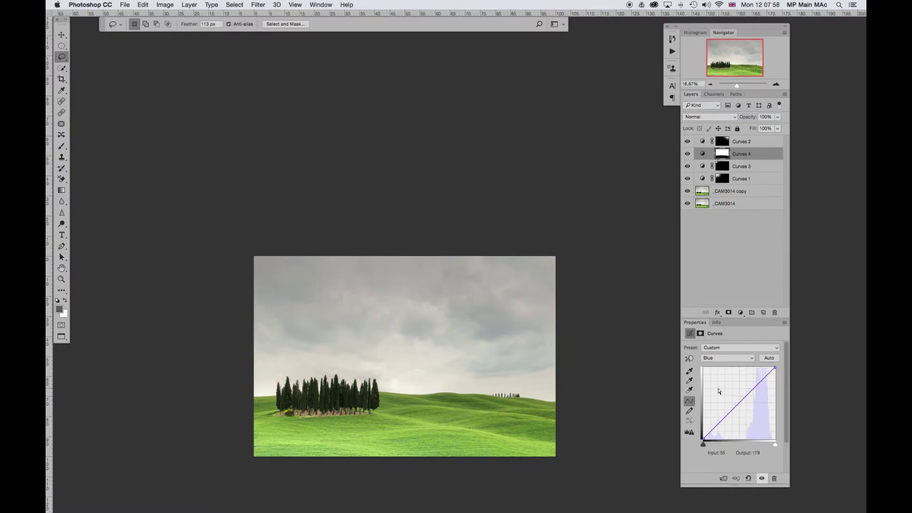
left_click(719, 358)
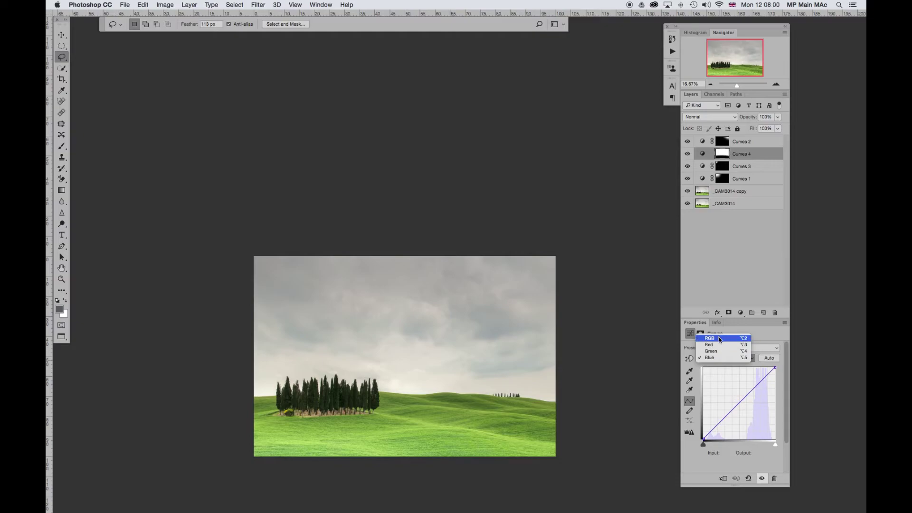
left_click(718, 340)
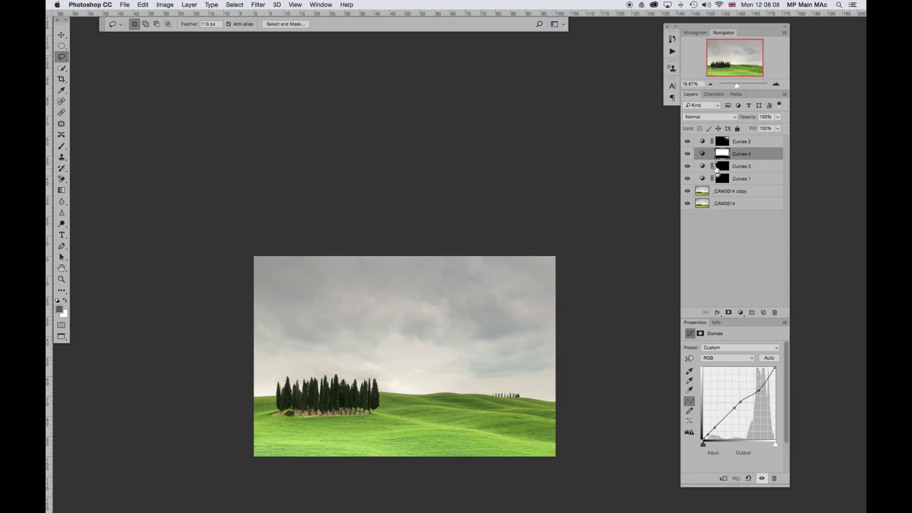
Set Curves 4 and Curves 3 to the Luminosity blend mode
left_click(700, 118)
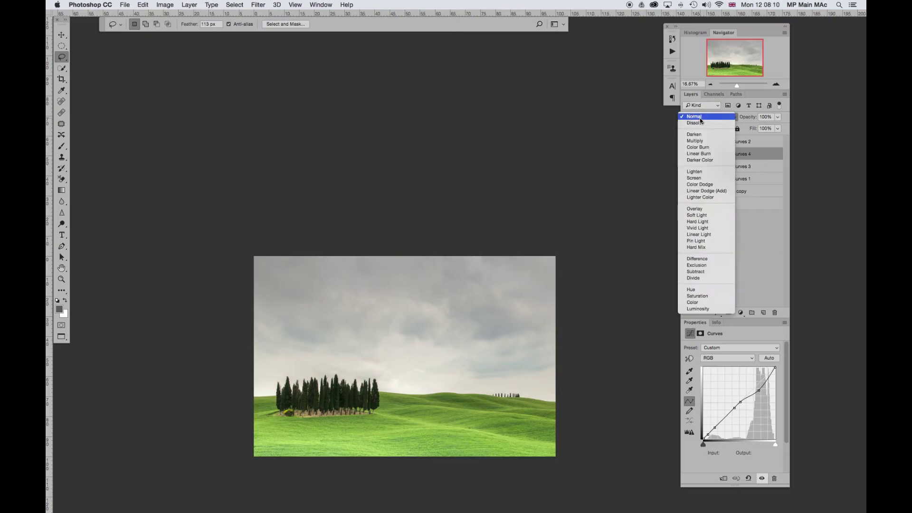
left_click(700, 308)
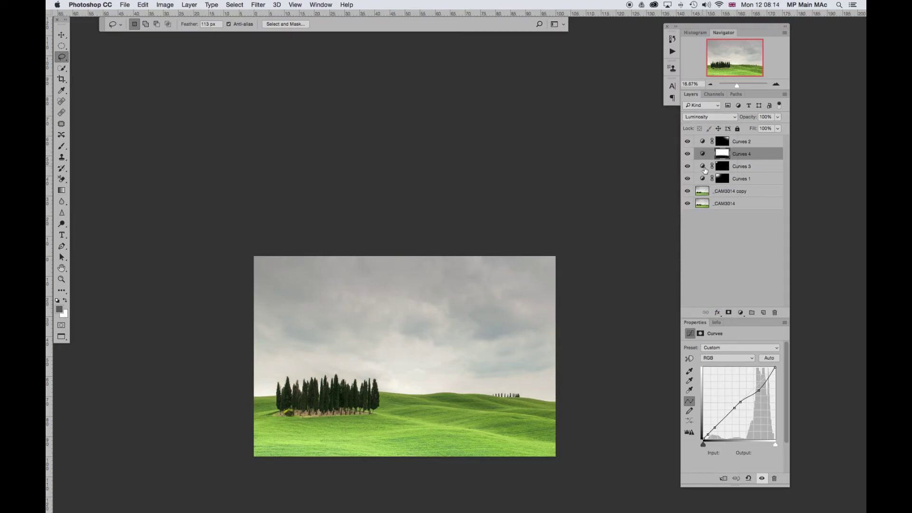
left_click(702, 169)
left_click(705, 118)
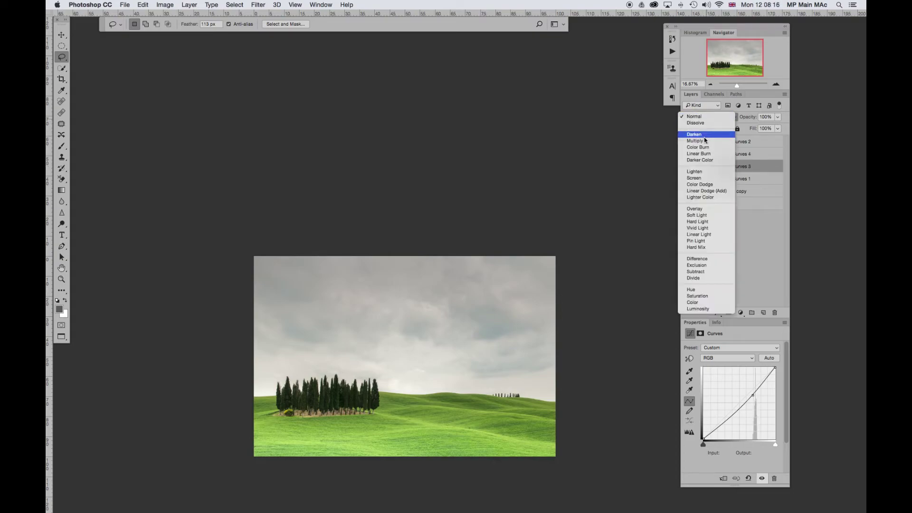
left_click(704, 309)
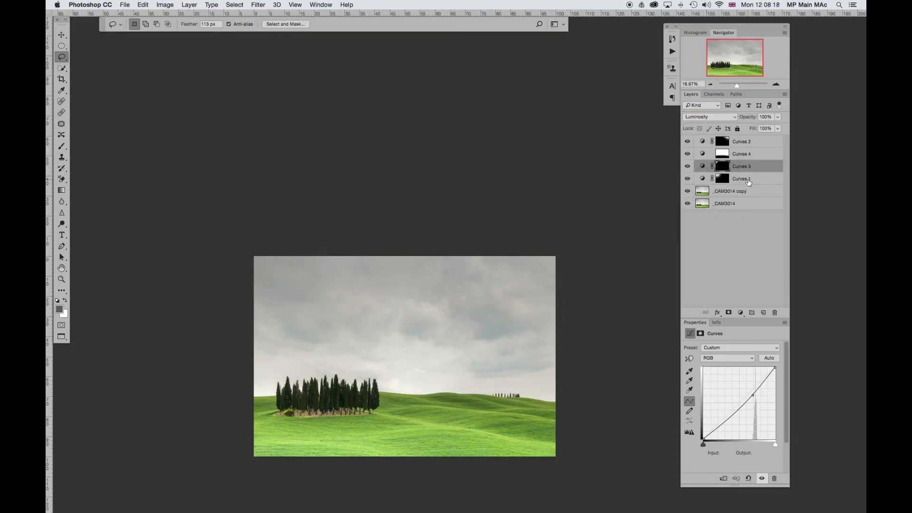
Switch Curves 1 and Curves 2 to Luminosity blending as well
left_click(745, 179)
left_click(701, 118)
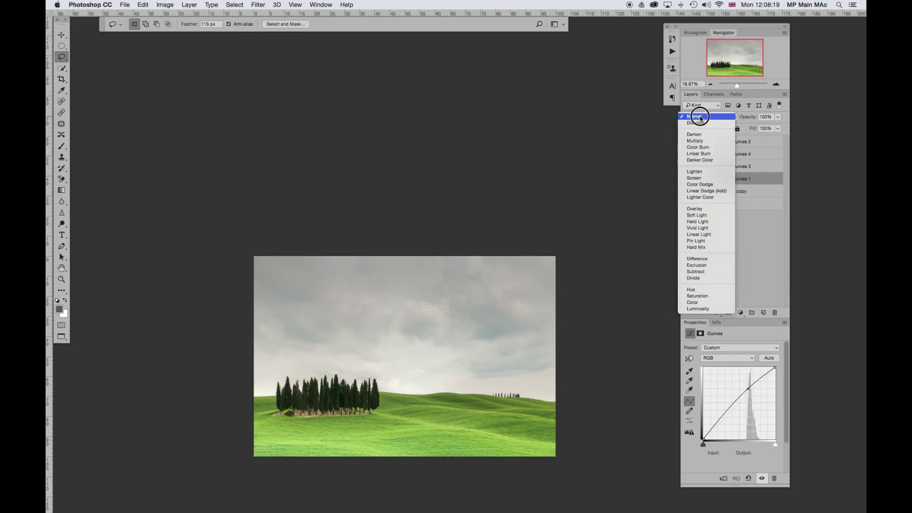
left_click(699, 308)
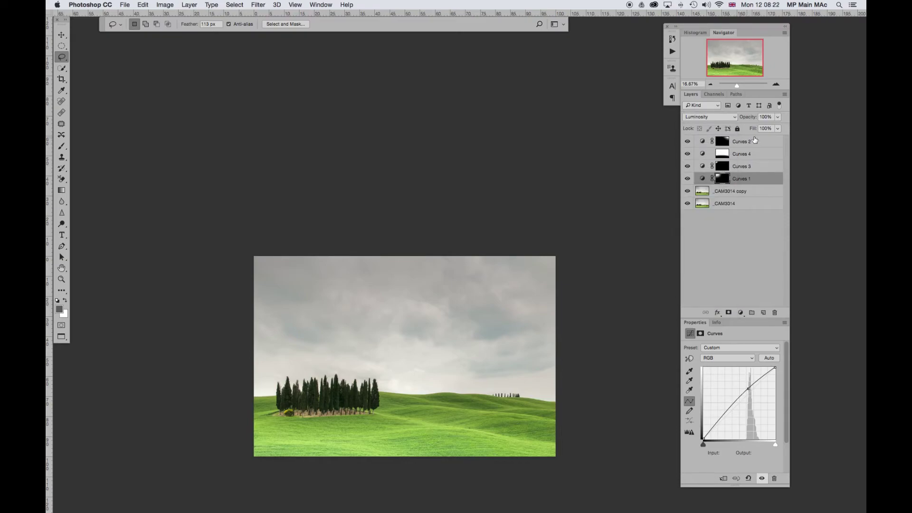
left_click(744, 141)
left_click(707, 116)
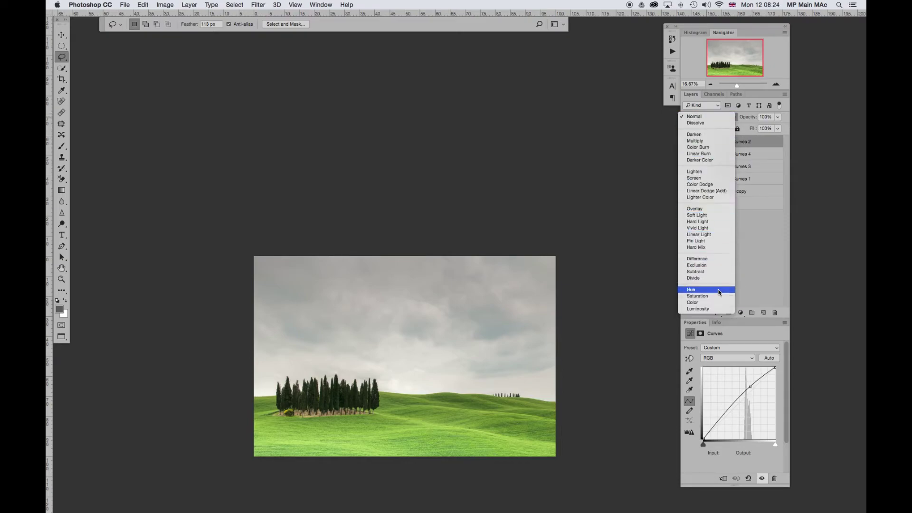
left_click(698, 307)
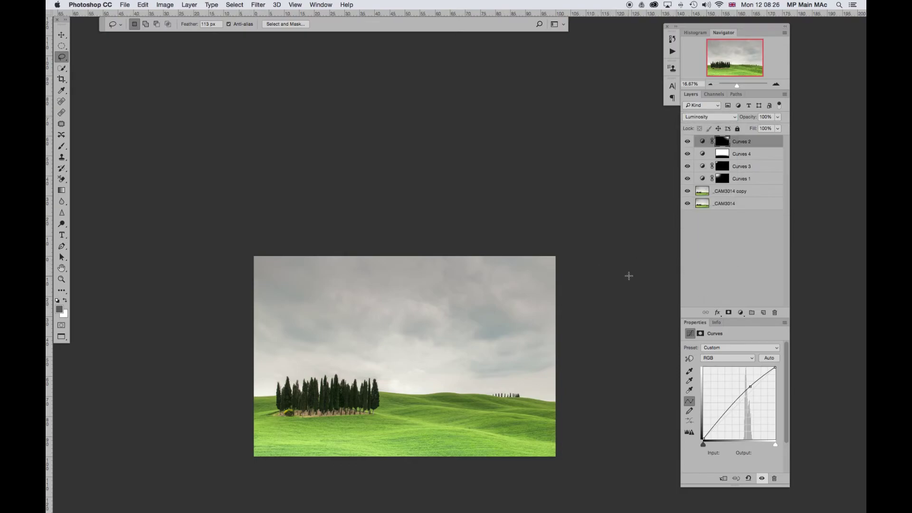
scroll(595, 267, "down", 5)
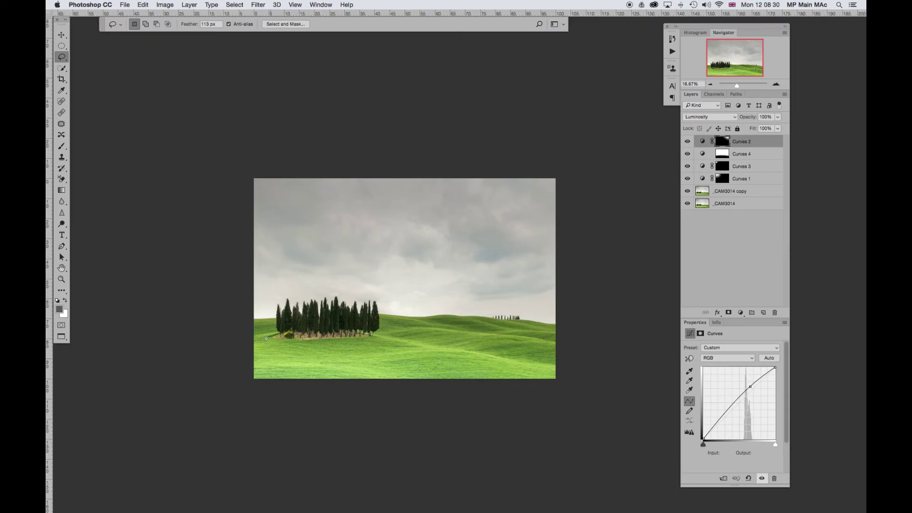
Lasso the lower grass area and add a Curves adjustment layer masked to it
mouse_move(220, 327)
left_mouse_down()
mouse_move(535, 326)
mouse_move(619, 387)
mouse_move(299, 437)
mouse_move(117, 350)
mouse_move(217, 329)
left_mouse_up()
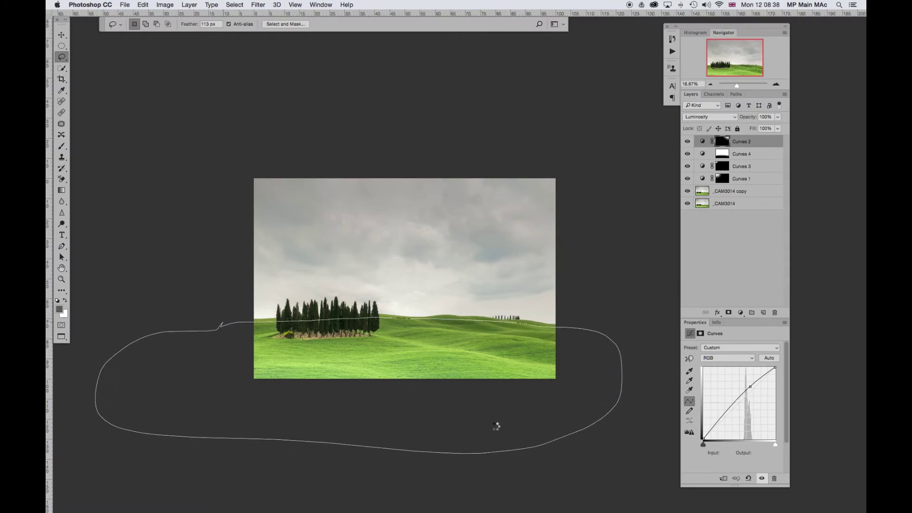
left_click(740, 313)
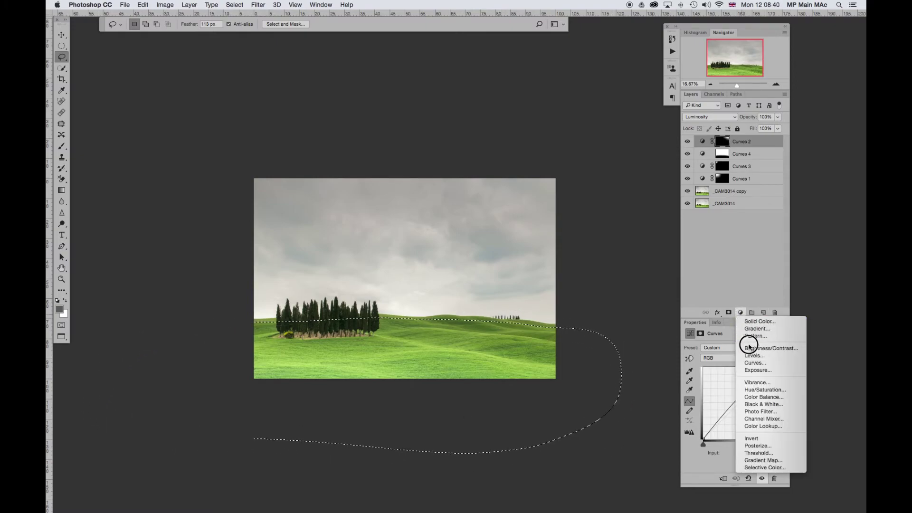
left_click(754, 363)
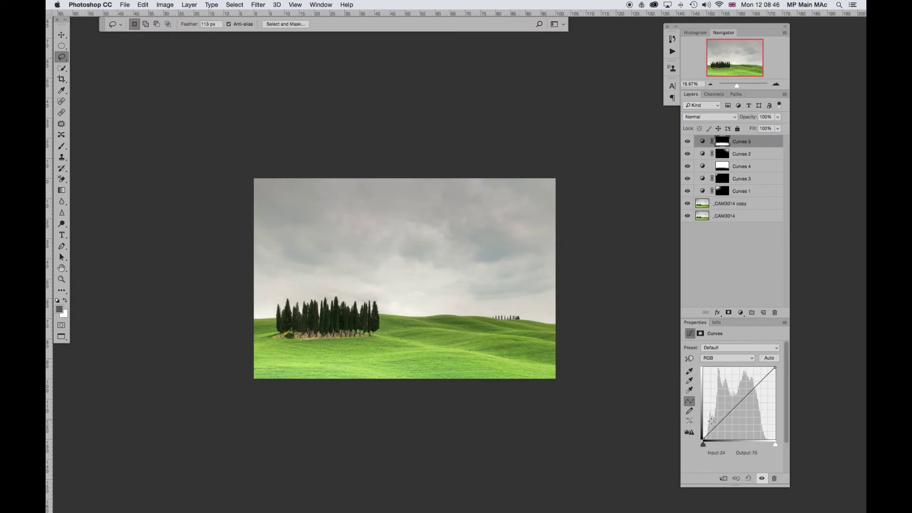
Brighten the grass shadows with a raised curve point, compare before/after, and set Curves 5 to Luminosity
left_click_drag(712, 425, 714, 431)
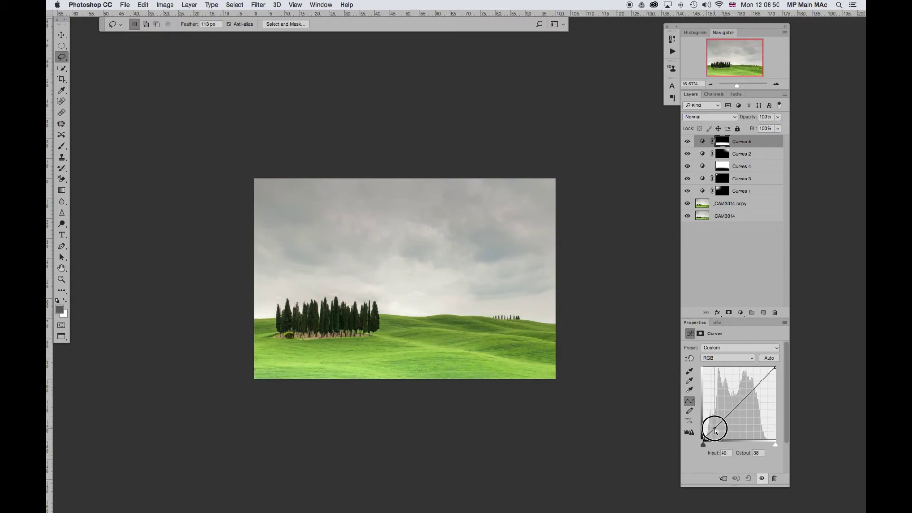
left_click_drag(716, 431, 758, 385)
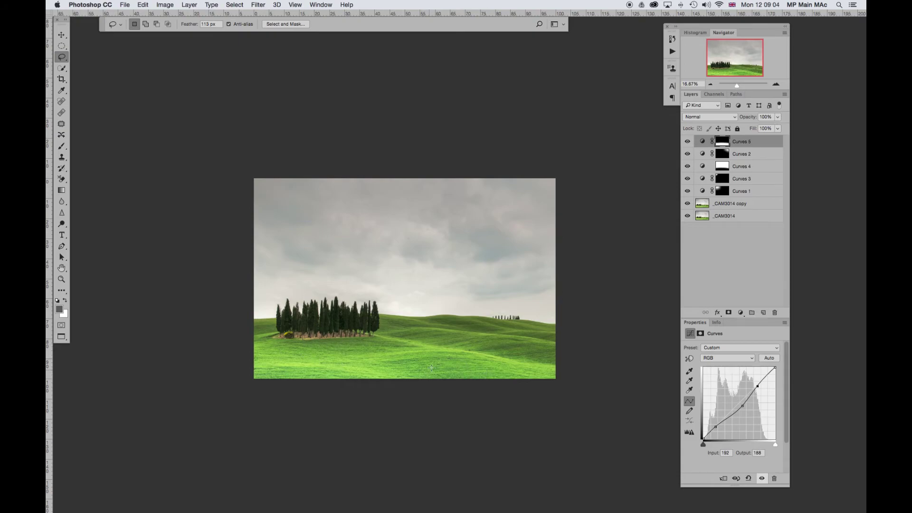
left_click(762, 479)
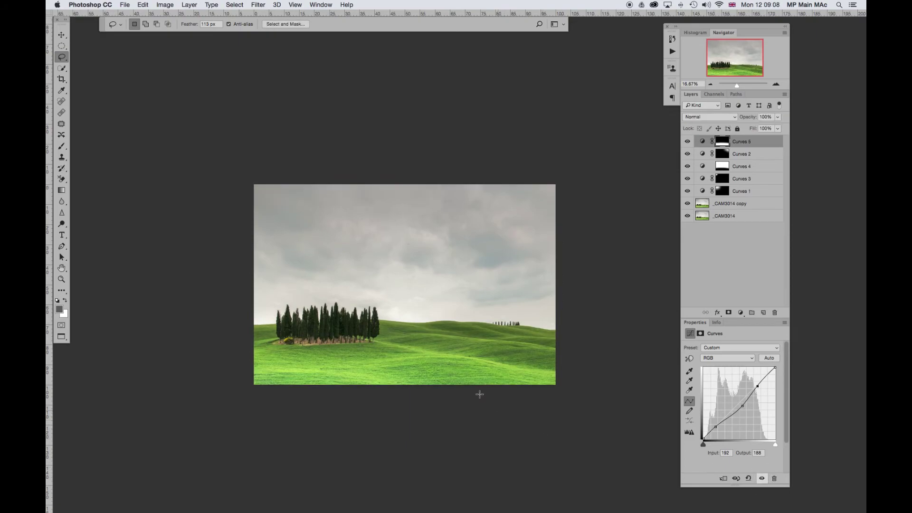
left_click(705, 117)
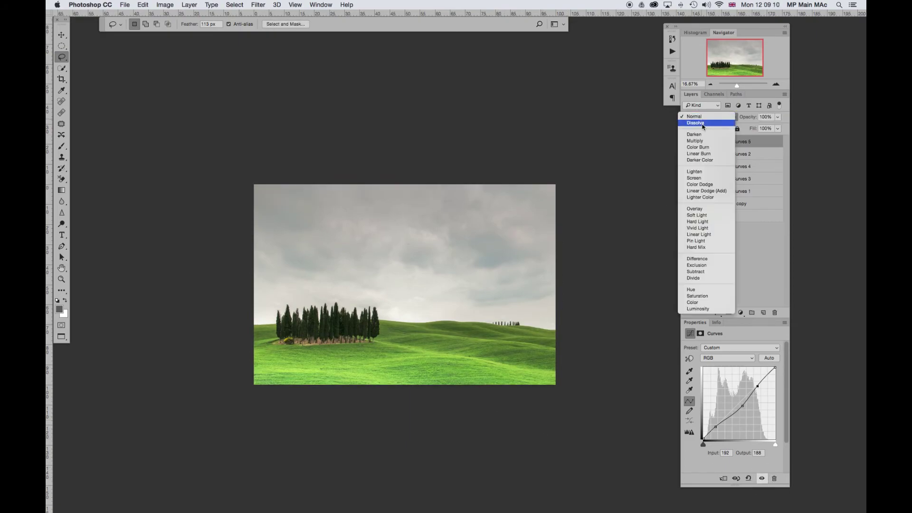
left_click(708, 308)
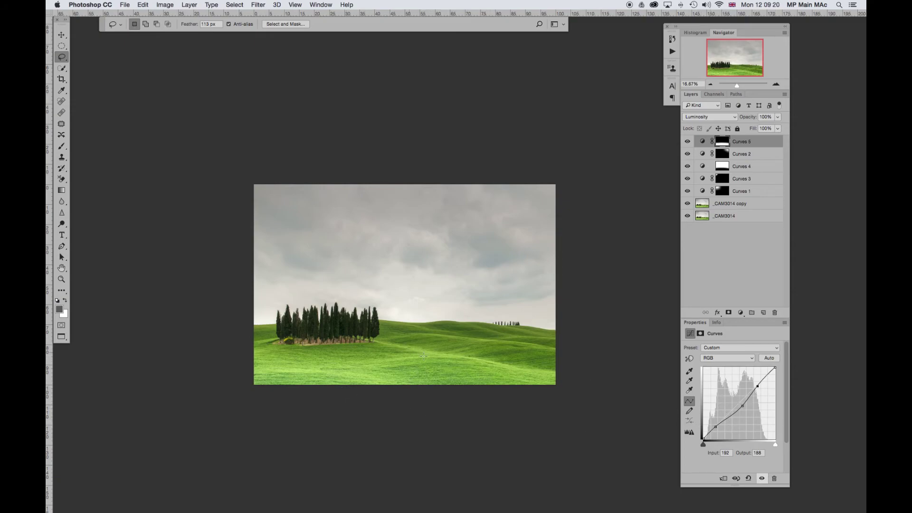
Lasso the bottom-left grass foreground and add a Curves adjustment layer masked to it
mouse_move(224, 354)
left_mouse_down()
mouse_move(285, 363)
mouse_move(213, 353)
left_mouse_up()
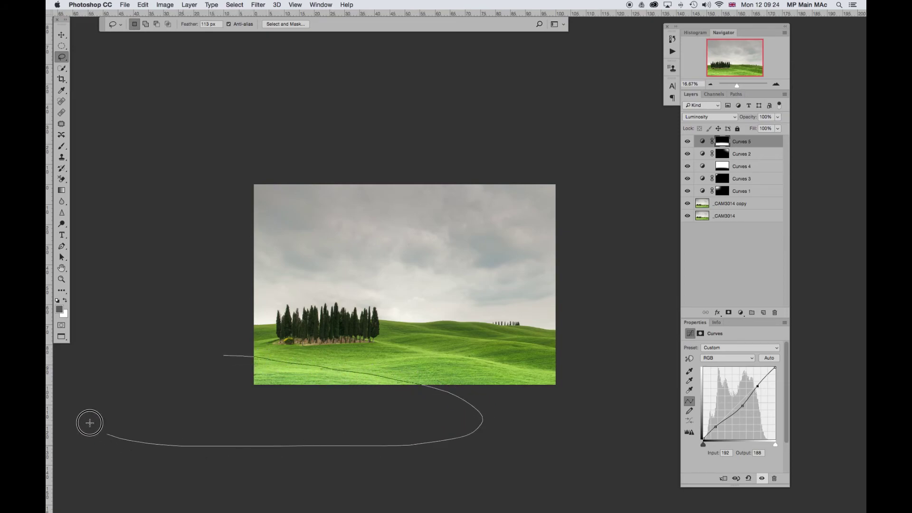
left_click(740, 312)
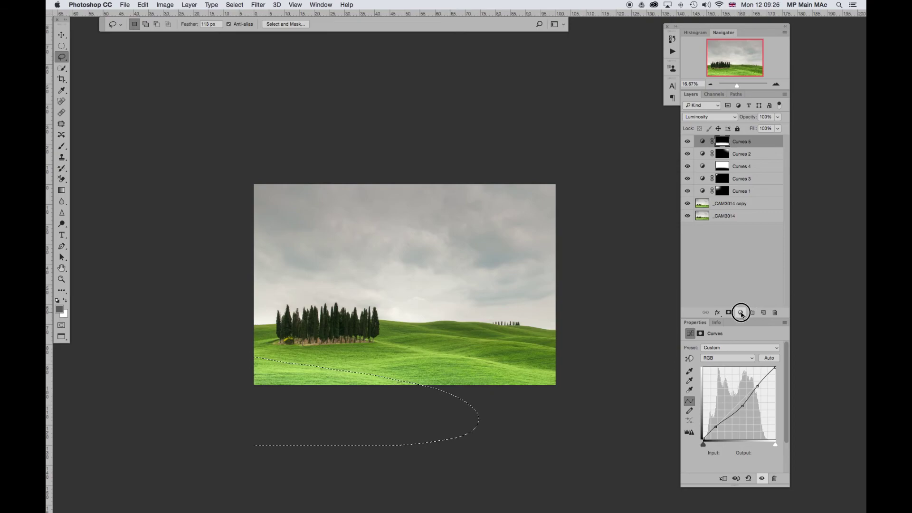
left_click(754, 363)
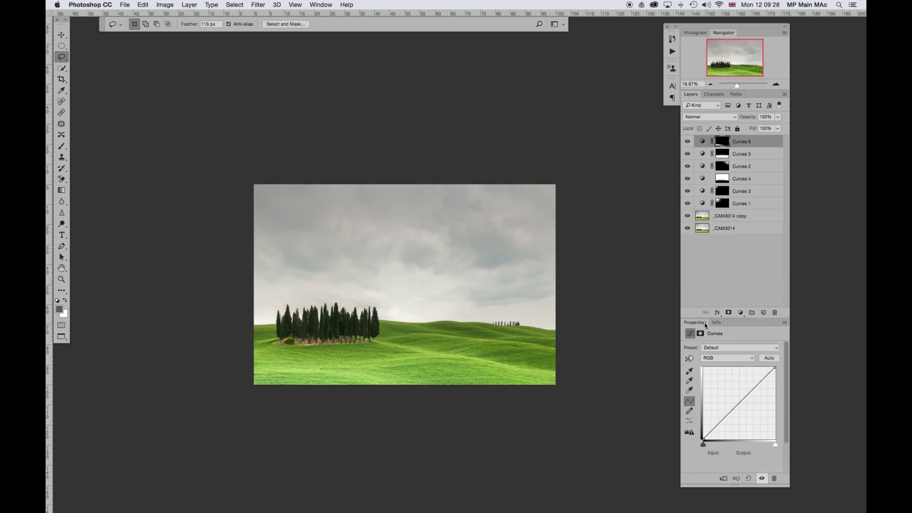
Pull the Curves 6 curve down to darken shadows and midtones, in Luminosity blend mode
left_click_drag(722, 428, 724, 428)
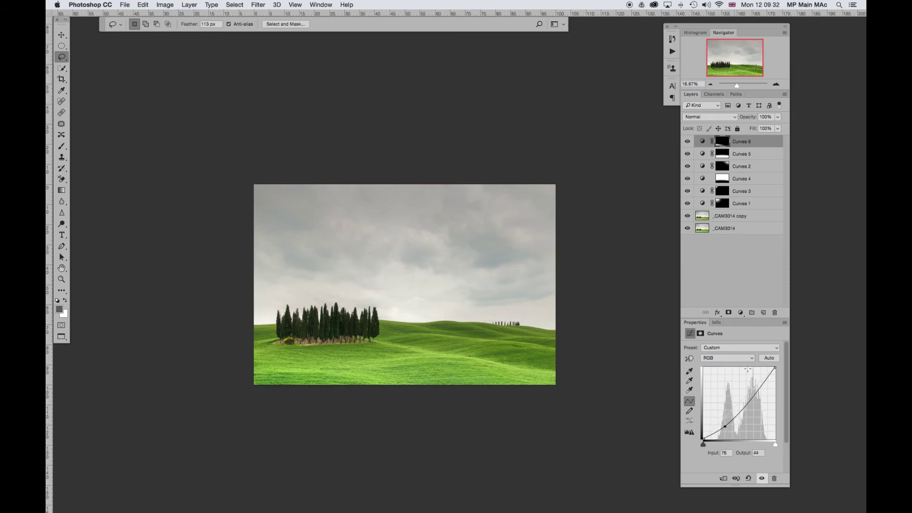
left_click(710, 120)
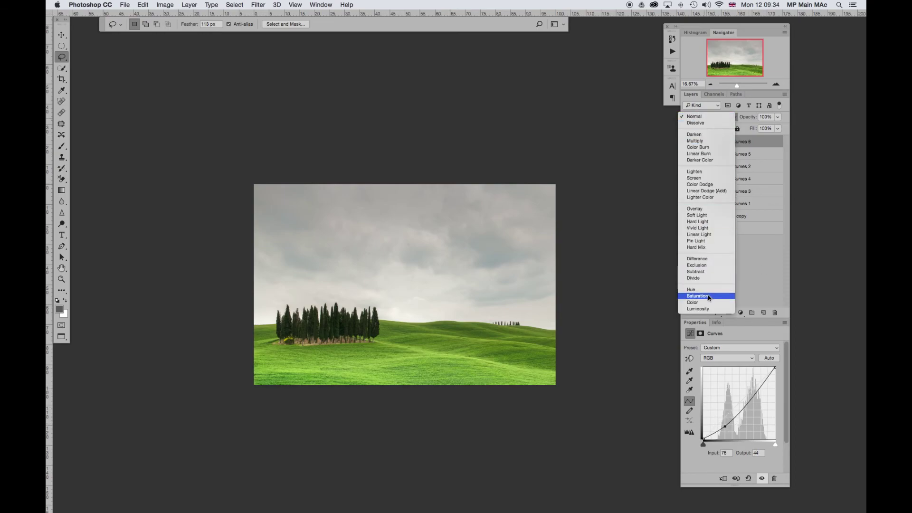
left_click(697, 179)
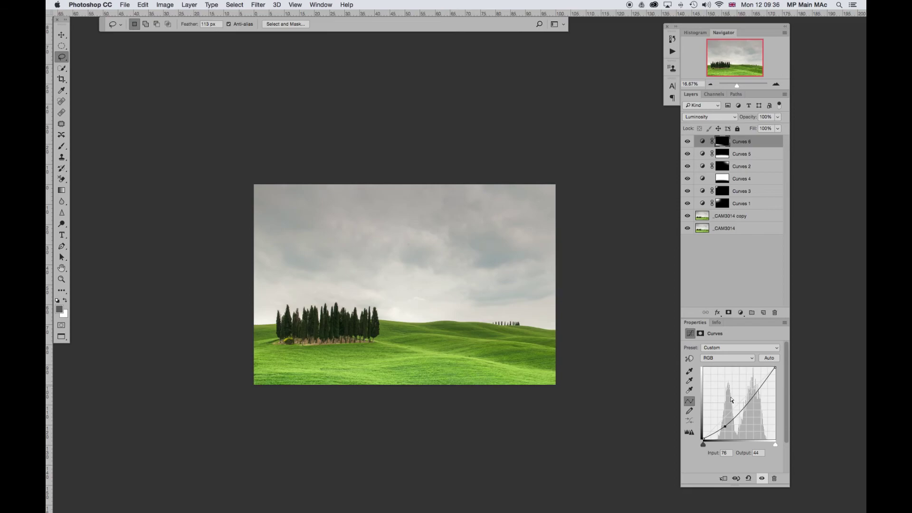
left_click_drag(749, 400, 749, 405)
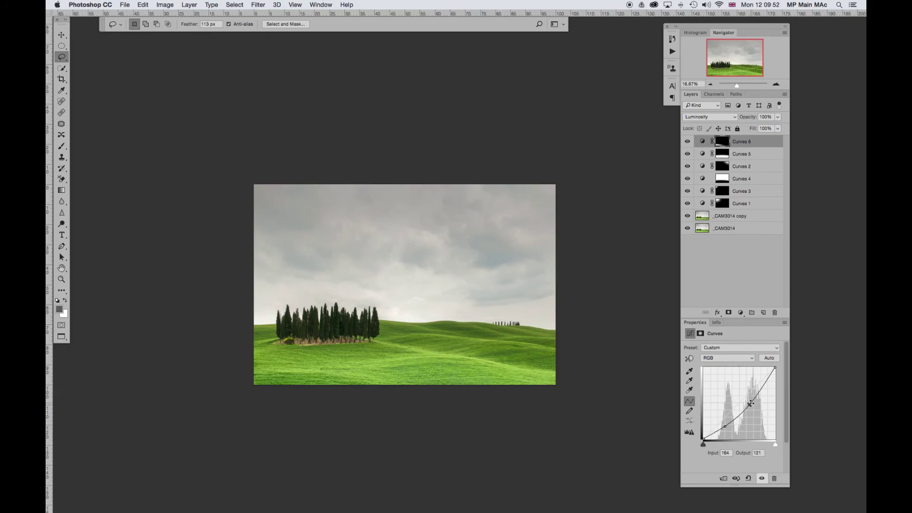
Add a bright-tone point on the upper Curves 6 graph and drag it to retone the foreground
left_click_drag(756, 390, 760, 402)
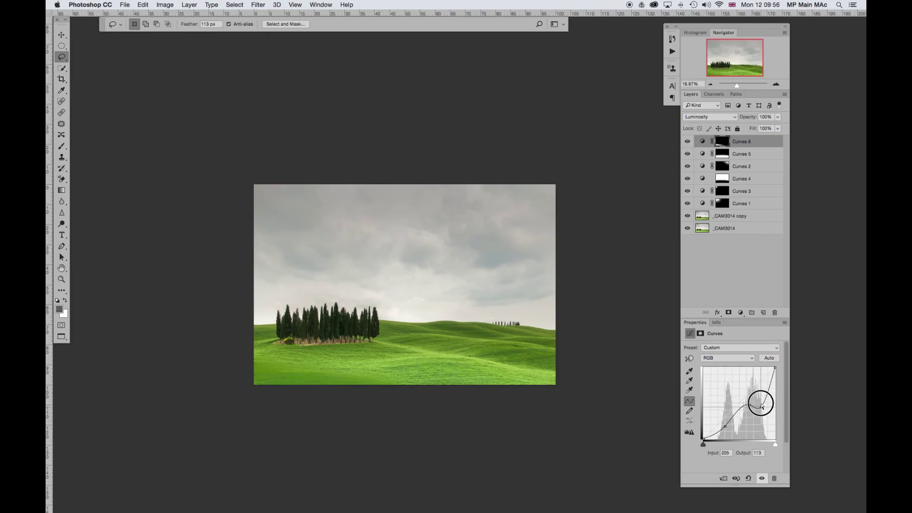
mouse_move(761, 402)
left_mouse_down()
mouse_move(757, 385)
mouse_move(777, 408)
mouse_move(806, 399)
mouse_move(728, 370)
mouse_move(786, 410)
mouse_move(766, 463)
left_mouse_up()
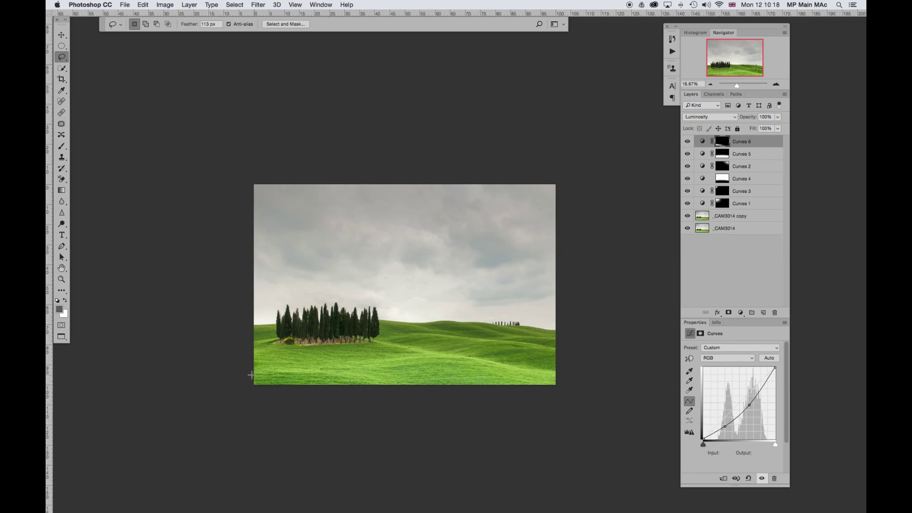
Lasso the lower-left grass area and add a Curves adjustment layer masked to it
mouse_move(236, 366)
left_mouse_down()
mouse_move(242, 439)
mouse_move(232, 349)
left_mouse_up()
left_click(741, 313)
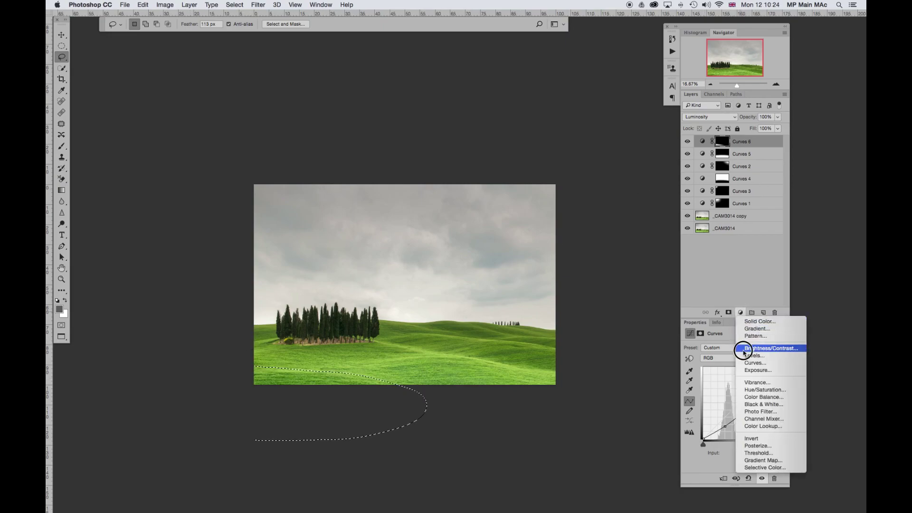
left_click(745, 368)
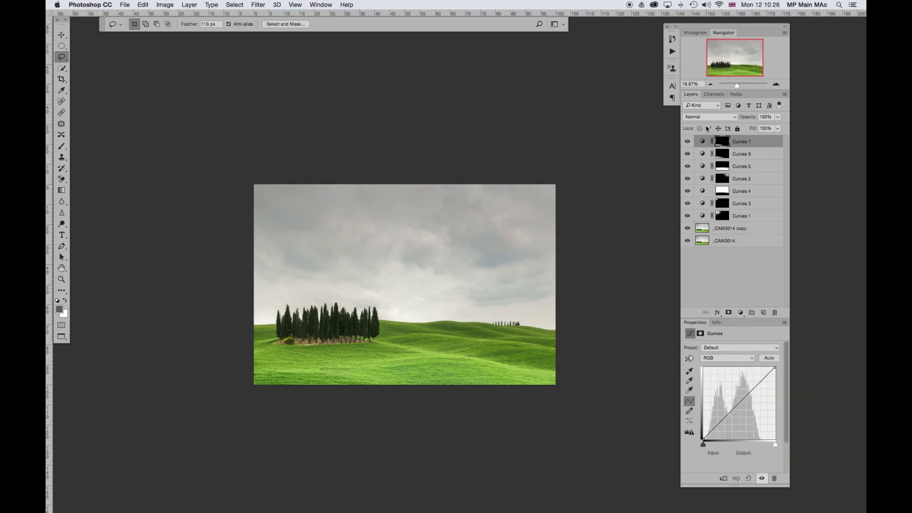
Set Curves 7 to Luminosity and dip its curve slightly, with a second point holding the shadows
left_click(702, 116)
left_click(719, 309)
left_click_drag(744, 397, 745, 401)
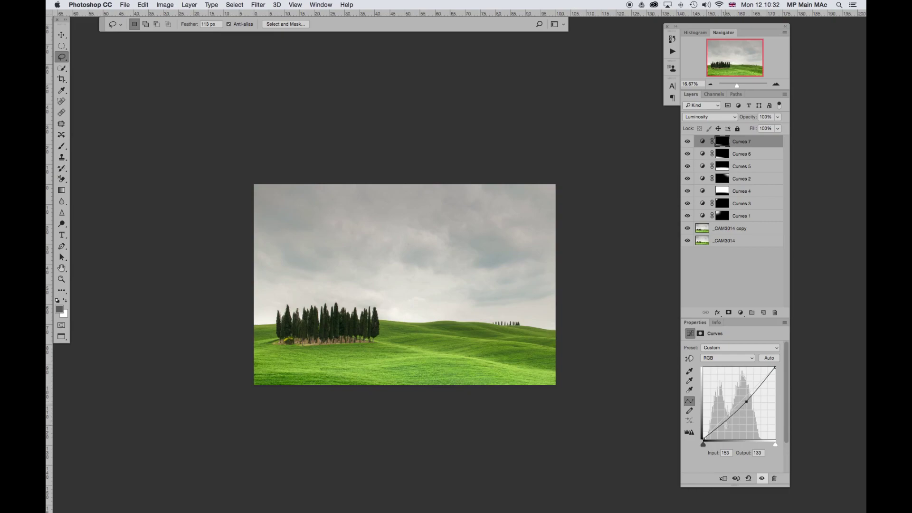
left_click_drag(722, 419, 721, 423)
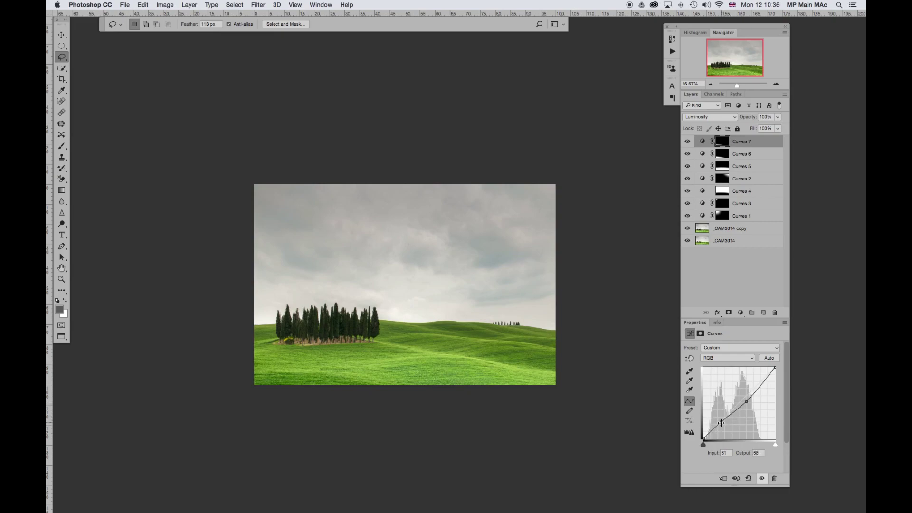